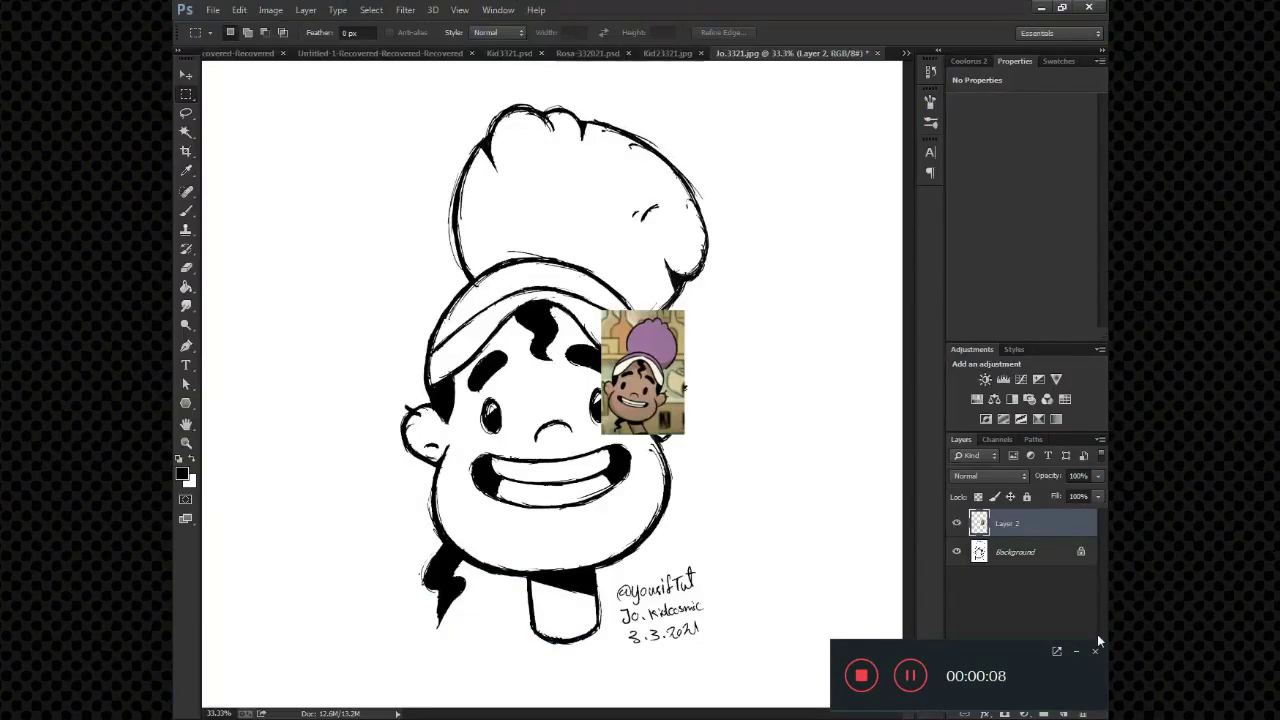
- Choose an 80 px round brush, duplicate the Background, and add a new layer beneath the copy
click(1076, 651)
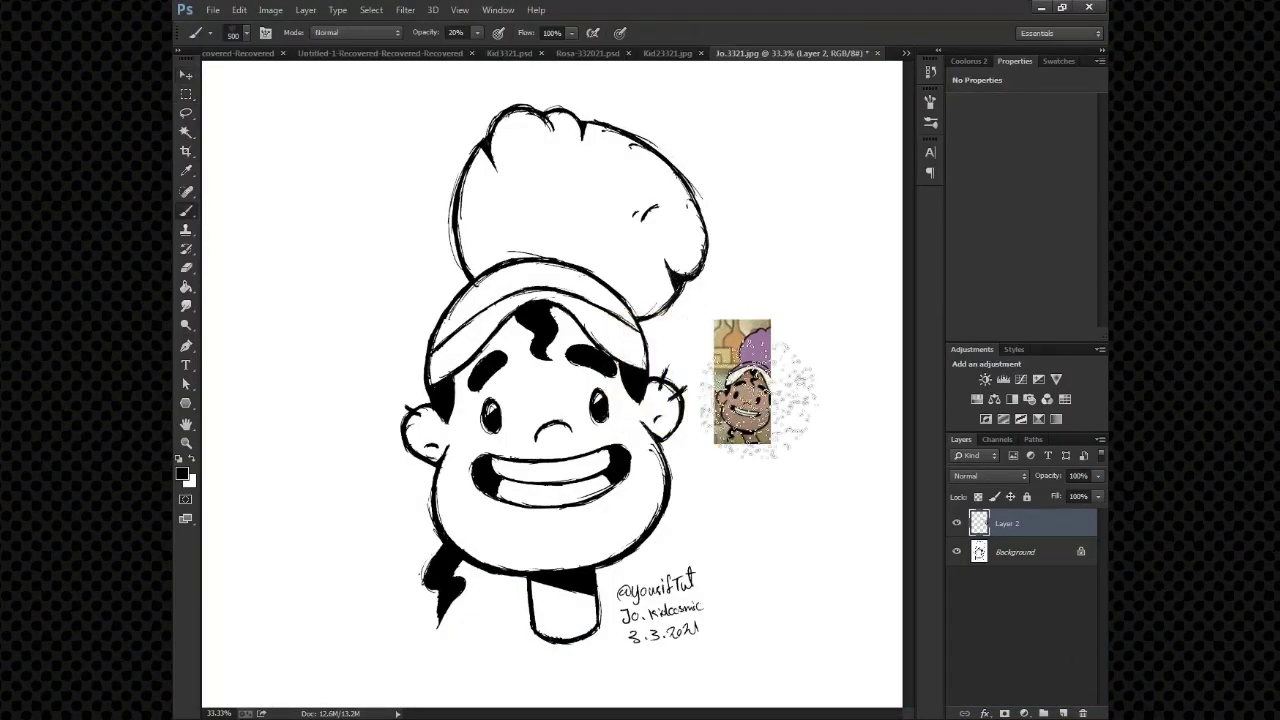
double_click(649, 546)
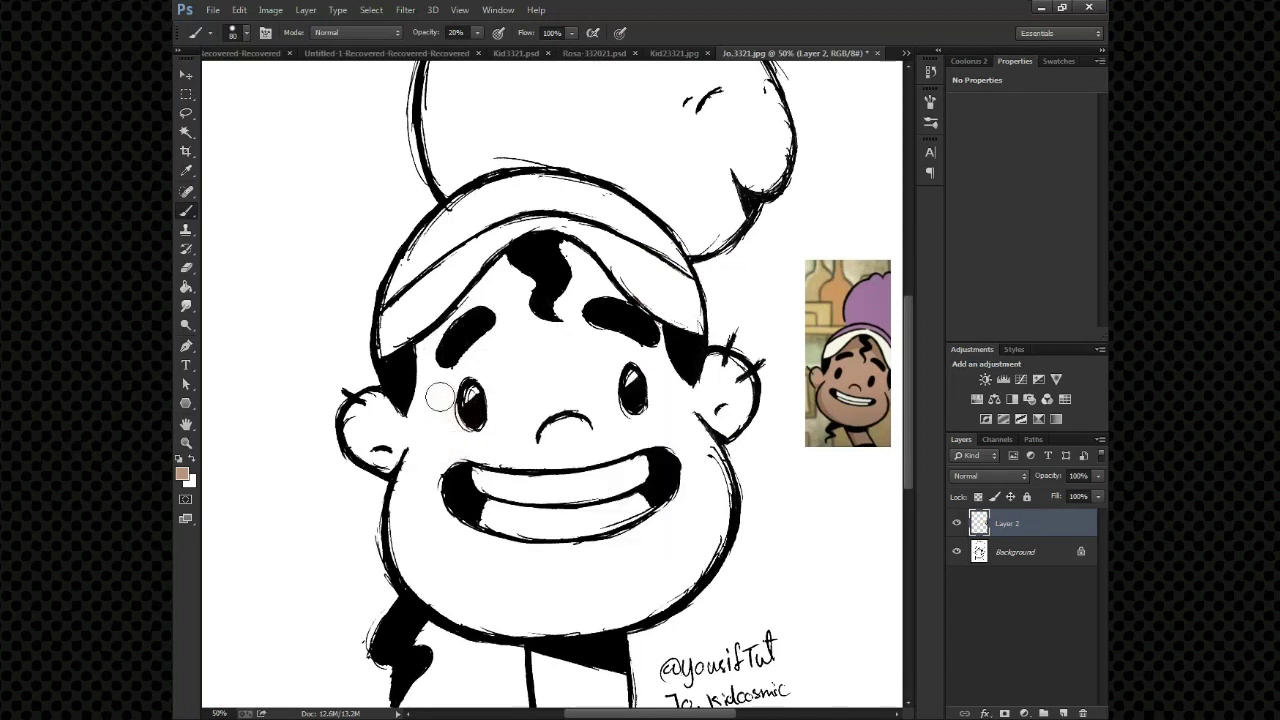
click(1015, 552)
key(ctrl+j)
ctrl+click(1066, 712)
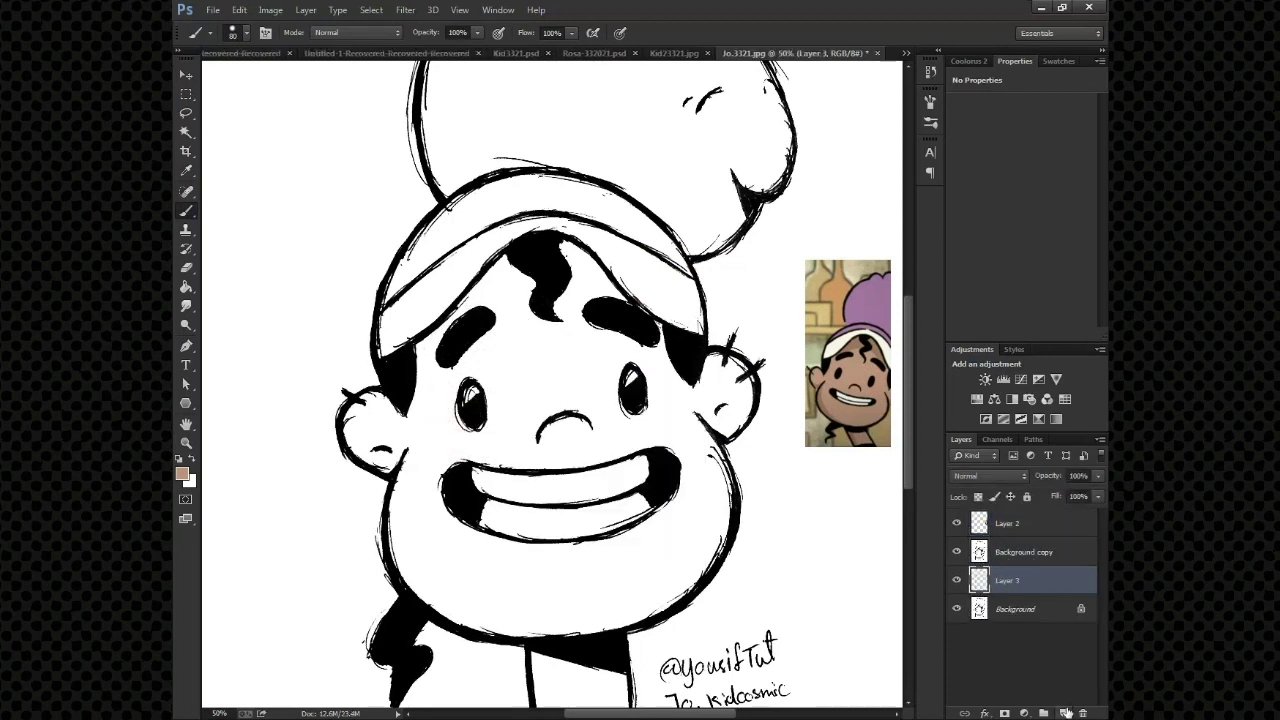
- Set the Background copy line-art layer to Multiply blend mode
click(1041, 563)
click(989, 476)
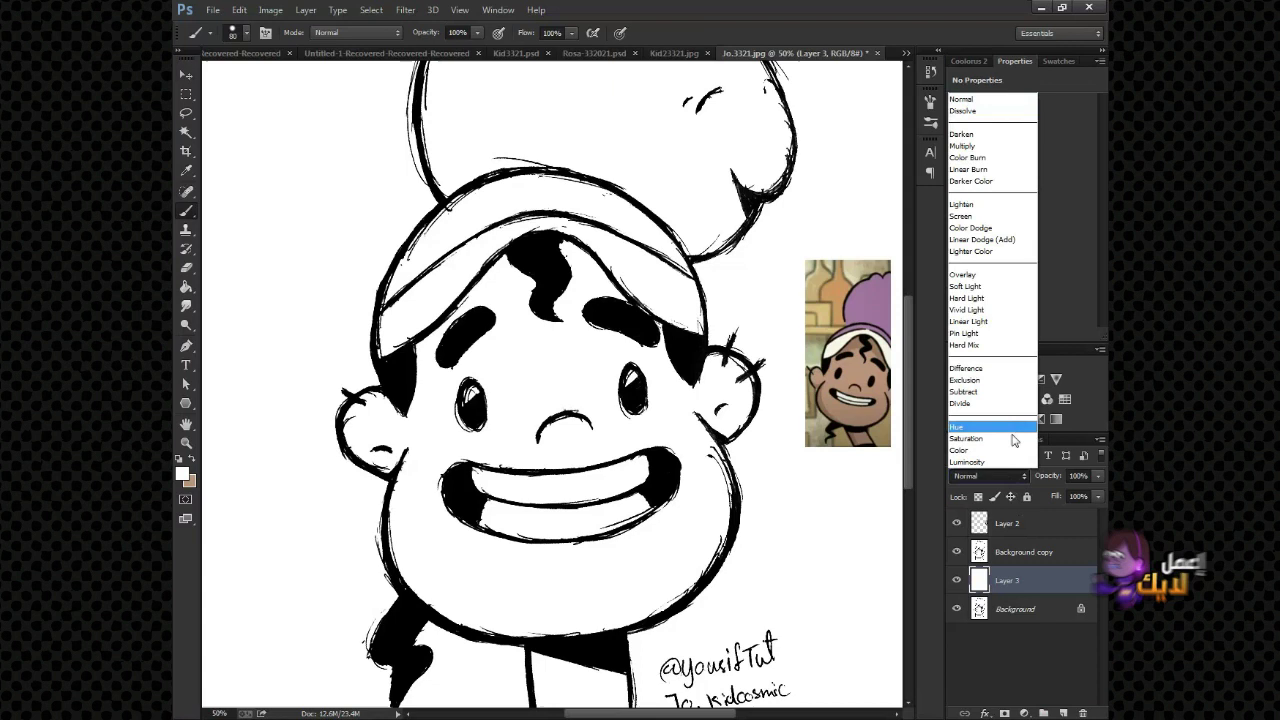
click(989, 476)
click(989, 476)
click(962, 146)
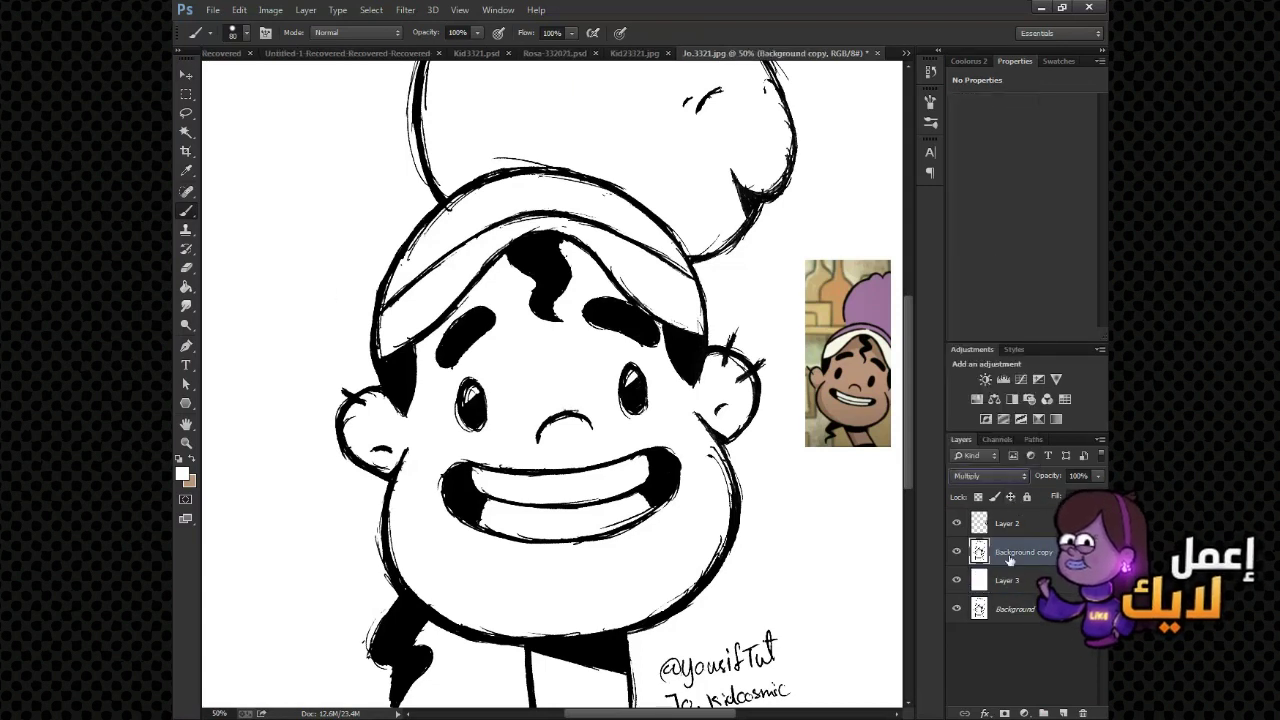
ctrl+click(1066, 712)
- With a larger brush, paint tan skin over the face, cheeks, ears and jaw
key(bracketright)
key(bracketright)
key(bracketright)
drag(514, 314, 410, 440)
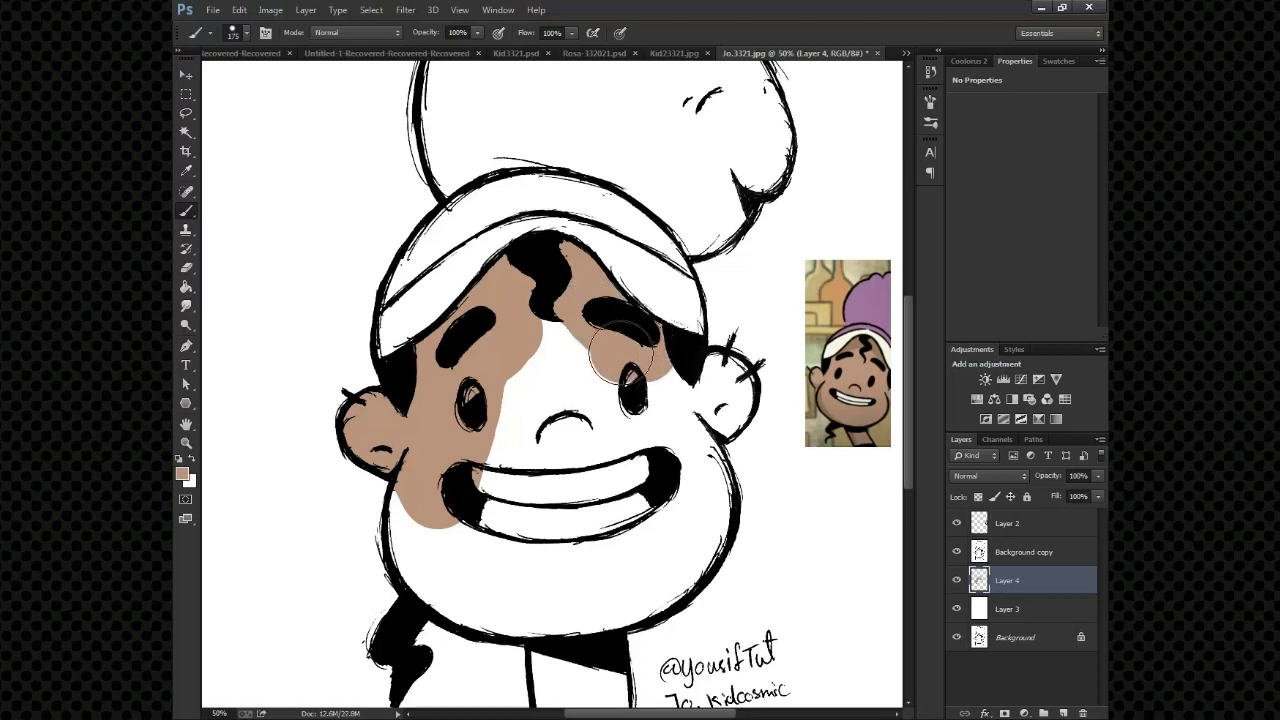
drag(622, 350, 718, 389)
mouse_move(700, 478)
mouse_down()
mouse_move(682, 530)
mouse_move(704, 442)
mouse_up()
mouse_move(440, 392)
mouse_down()
mouse_move(450, 490)
mouse_move(532, 518)
mouse_move(692, 480)
mouse_up()
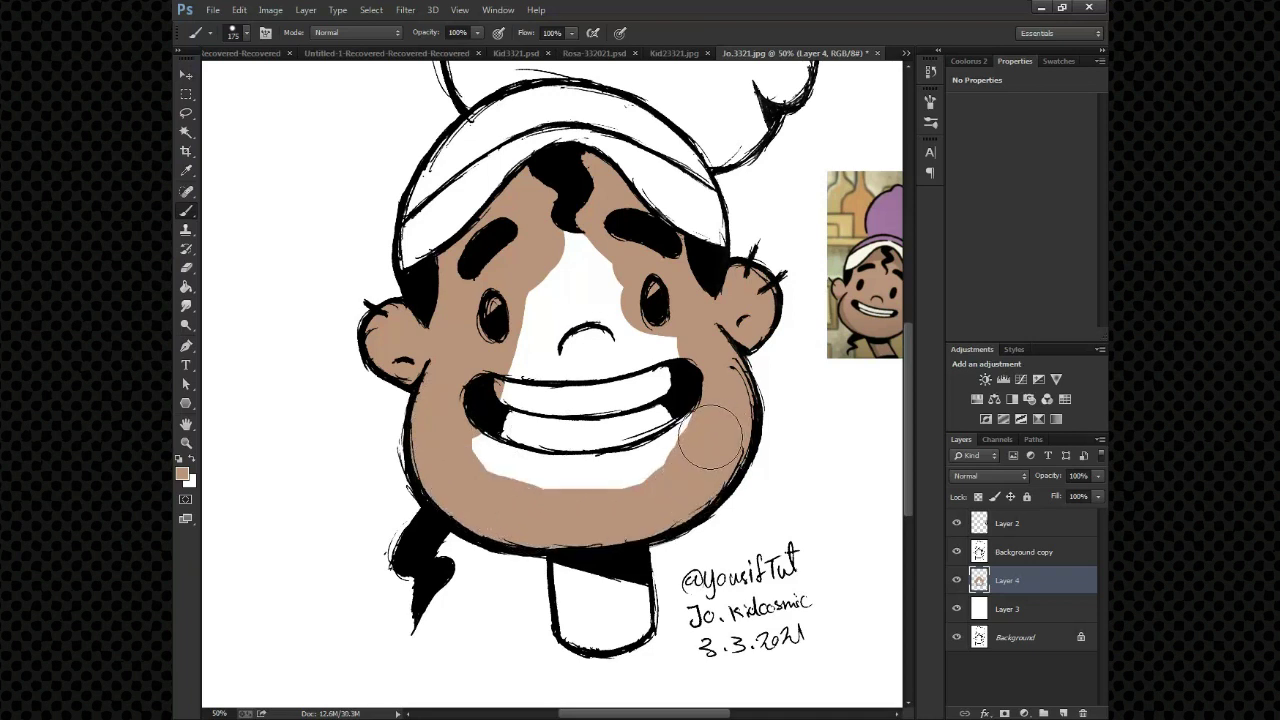
drag(563, 466, 682, 410)
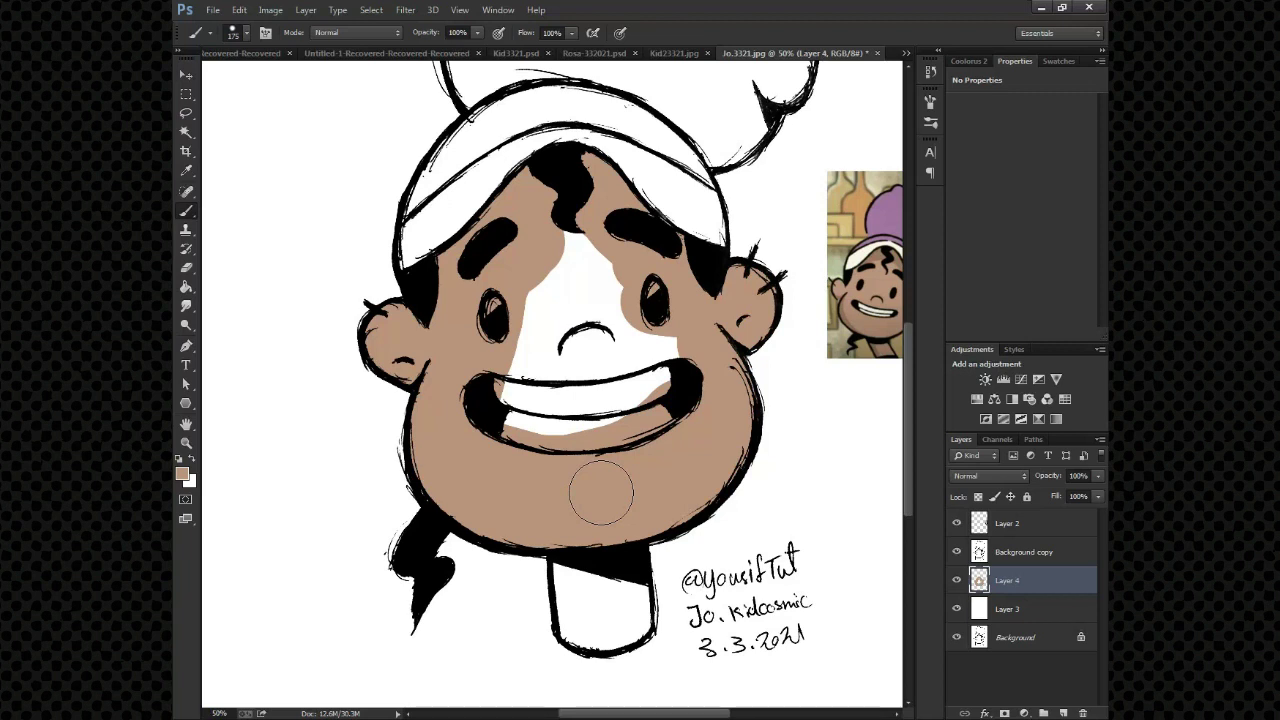
mouse_move(601, 492)
mouse_down()
mouse_move(545, 360)
mouse_move(651, 451)
mouse_up()
- Enlarge the brush to 200 px and paint the stick below the chin tan
scroll(640, 420, down, 1)
key(bracketright)
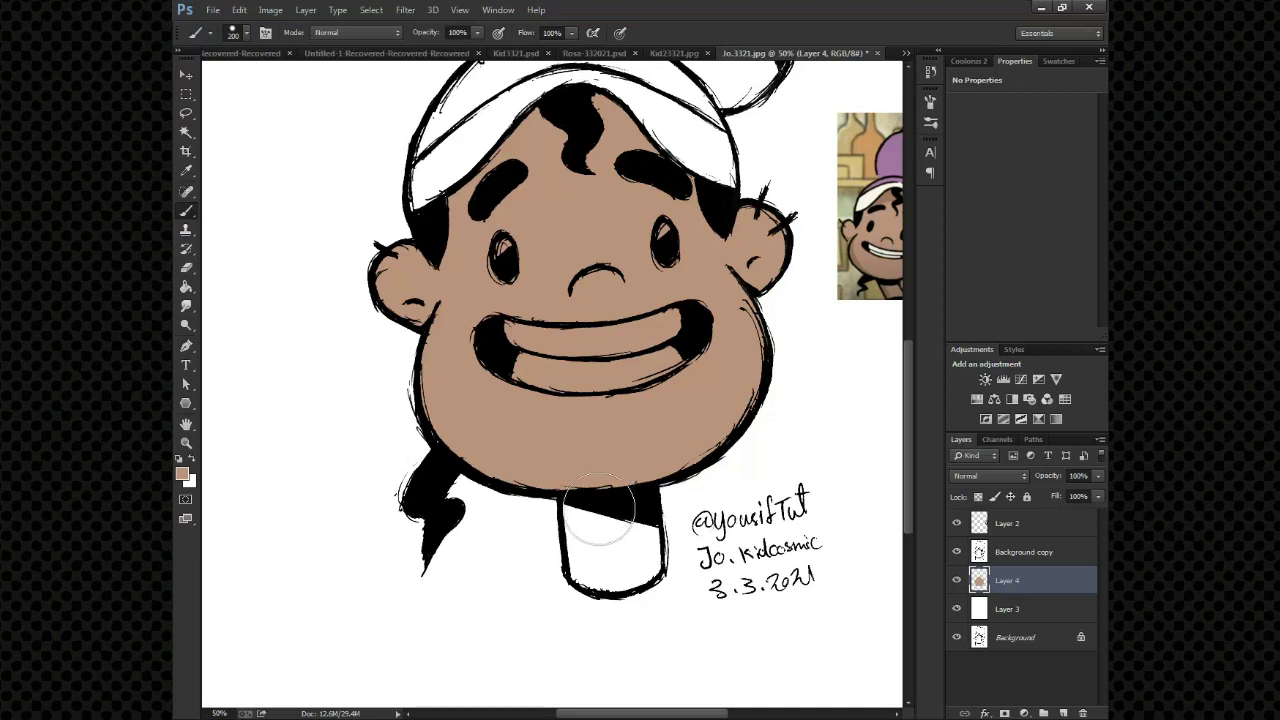
drag(599, 510, 599, 550)
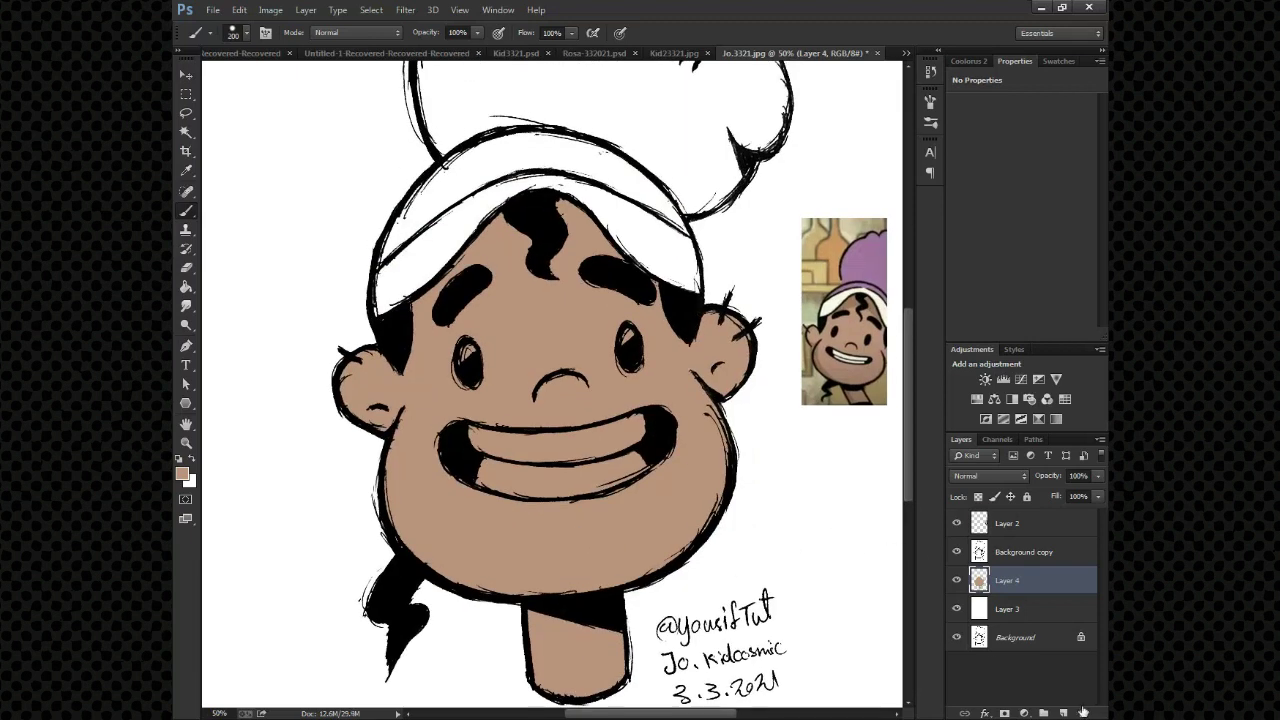
key(ctrl+shift+alt+n)
key(z)
click(531, 492)
- Paint the upper teeth white on Layer 5
key(b)
mouse_move(500, 380)
mouse_down()
mouse_move(471, 357)
mouse_move(624, 381)
mouse_move(609, 475)
mouse_move(571, 457)
mouse_move(421, 438)
mouse_up()
scroll(460, 365, up, 1)
scroll(380, 125, down, 3)
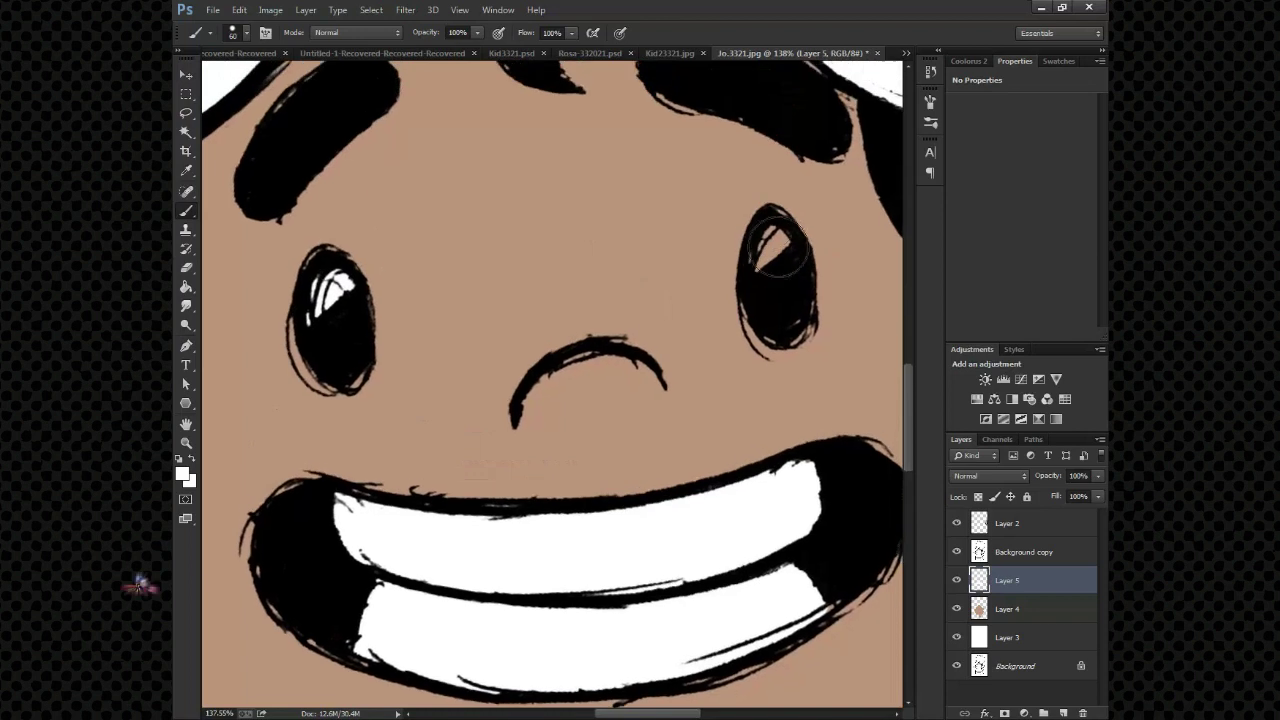
scroll(760, 260, down, 4)
- Sample the hat's lavender from the reference picture and add Layer 6 for it
alt+click(776, 341)
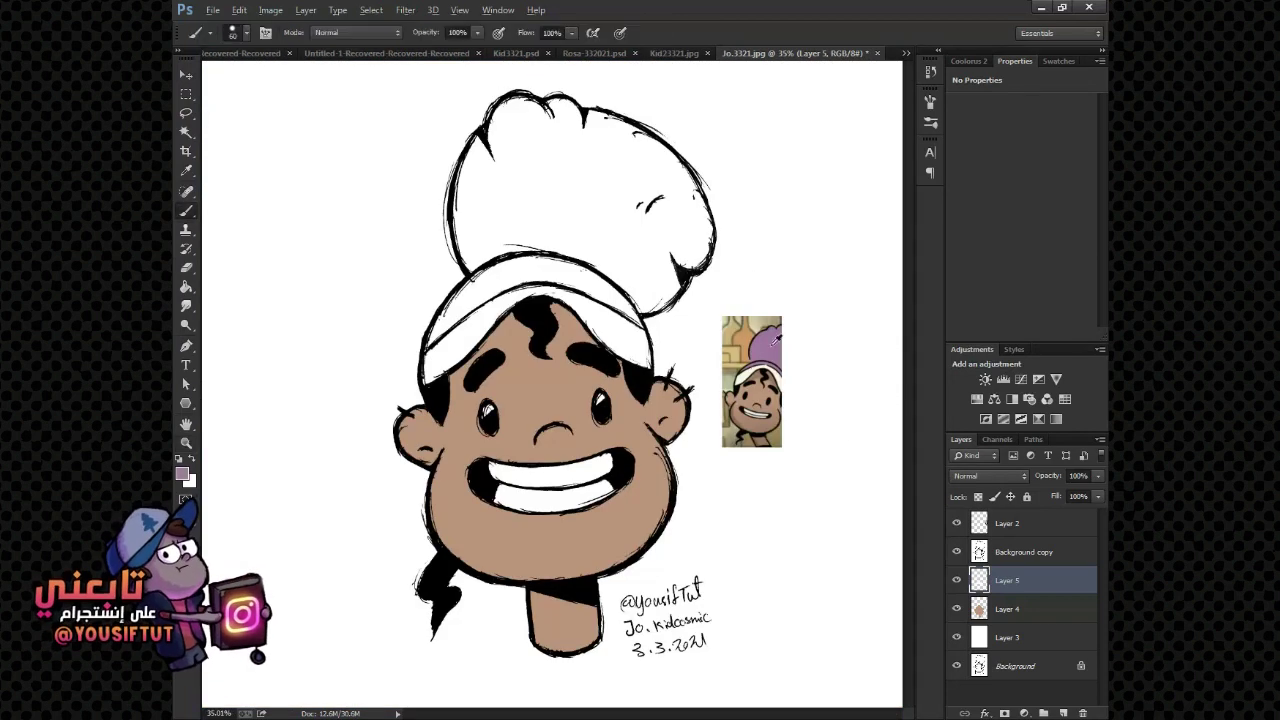
click(1063, 713)
scroll(542, 309, up, 2)
- Paint lavender over the hat band and up the chef hat's left side and top
mouse_move(330, 376)
mouse_down()
mouse_move(400, 262)
mouse_move(505, 217)
mouse_up()
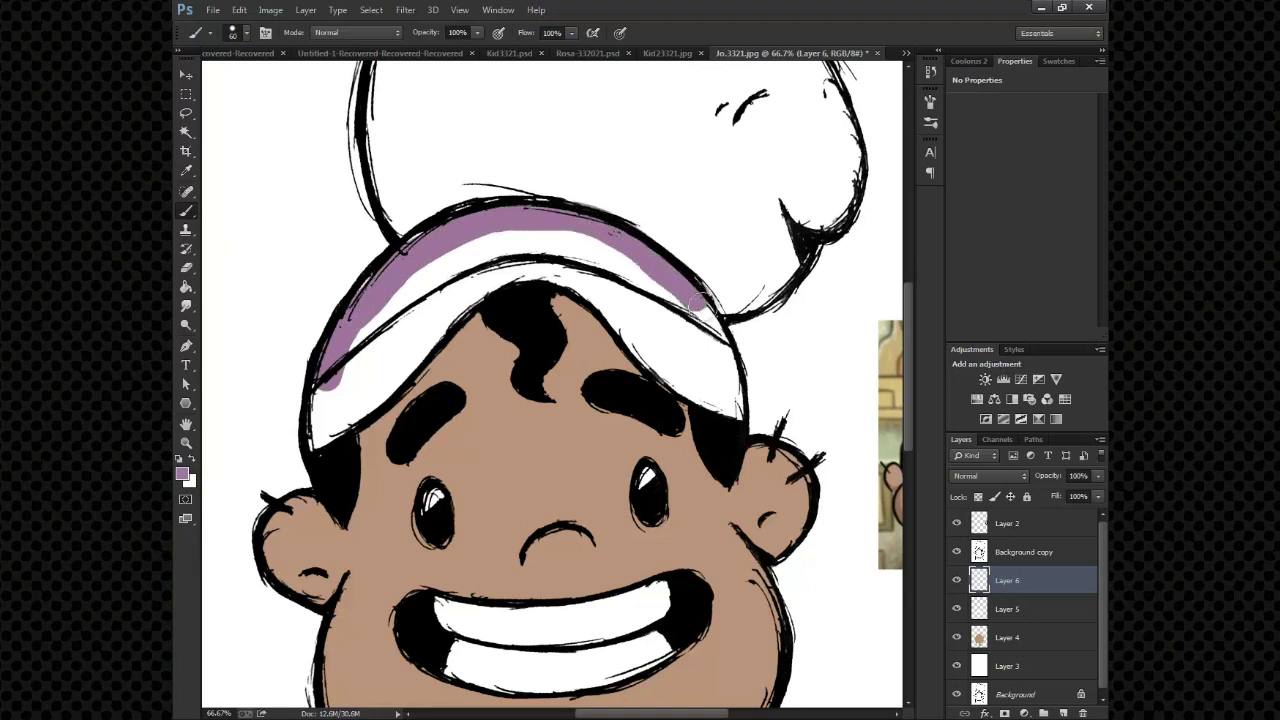
drag(448, 266, 641, 293)
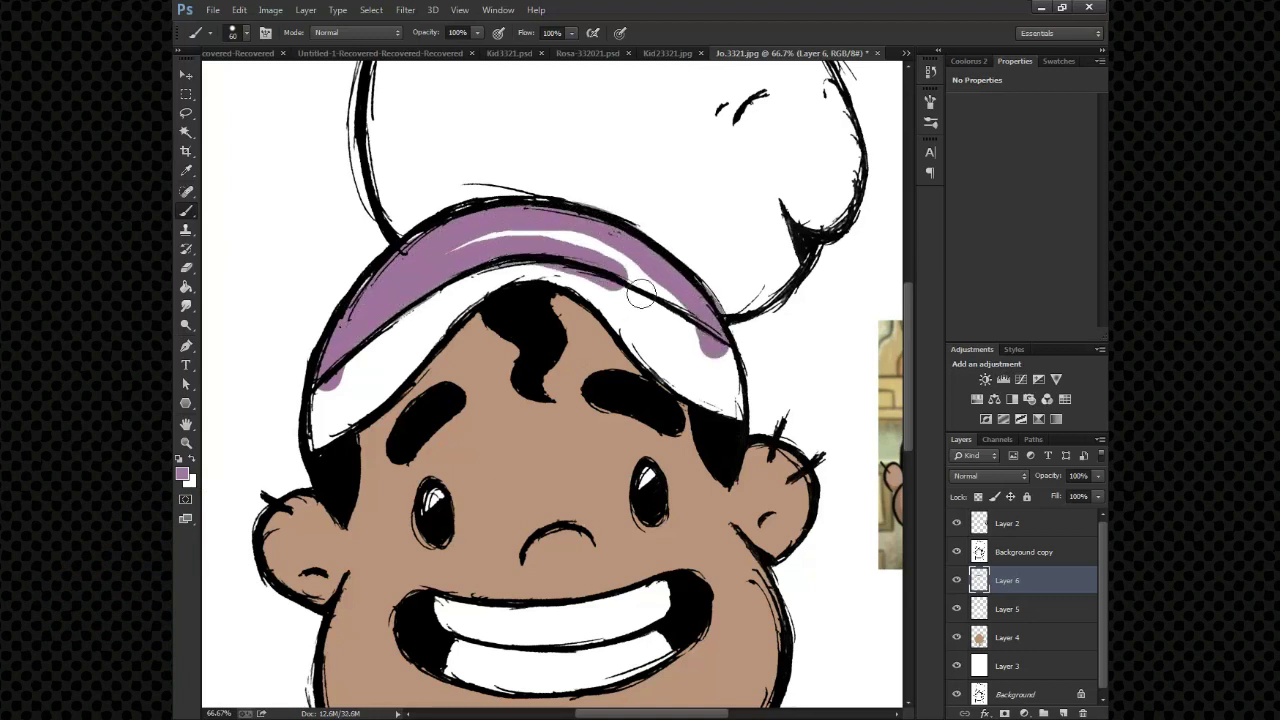
drag(586, 241, 558, 403)
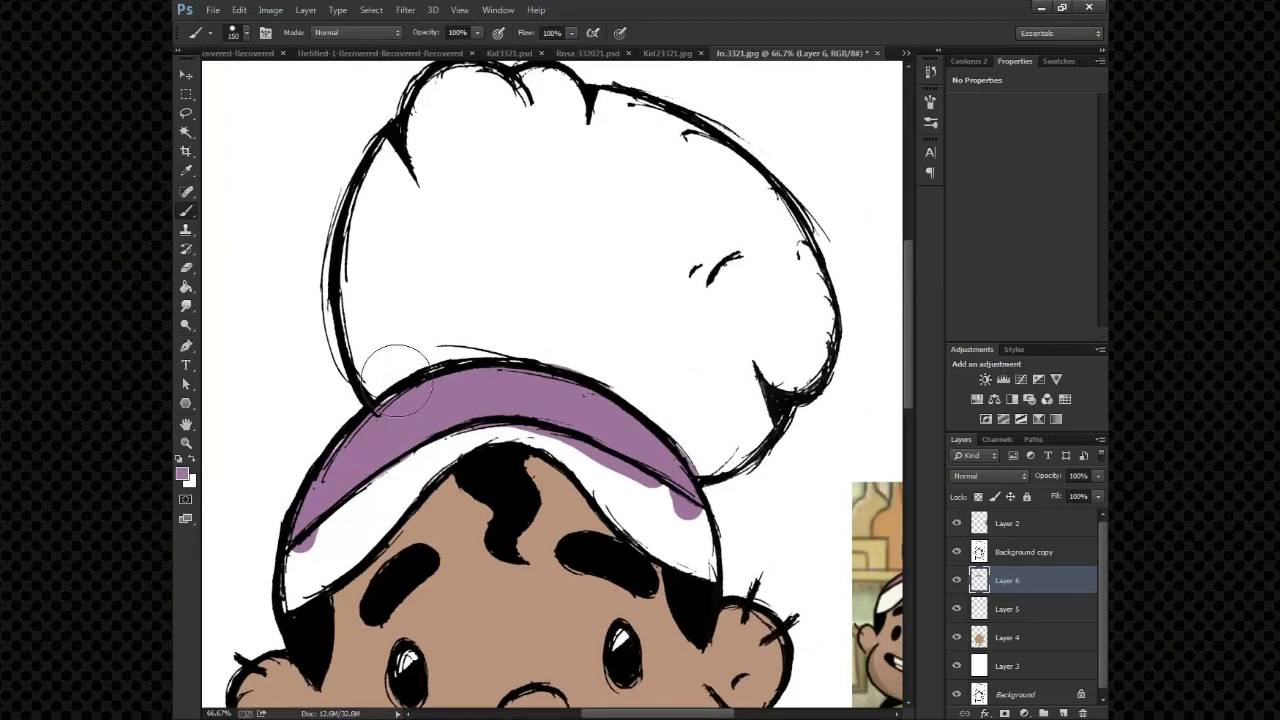
drag(397, 381, 422, 145)
scroll(430, 150, up, 1)
mouse_move(430, 200)
mouse_down()
mouse_move(446, 160)
mouse_move(510, 160)
mouse_move(625, 195)
mouse_move(714, 237)
mouse_move(791, 366)
mouse_move(781, 415)
mouse_move(716, 490)
mouse_move(440, 397)
mouse_up()
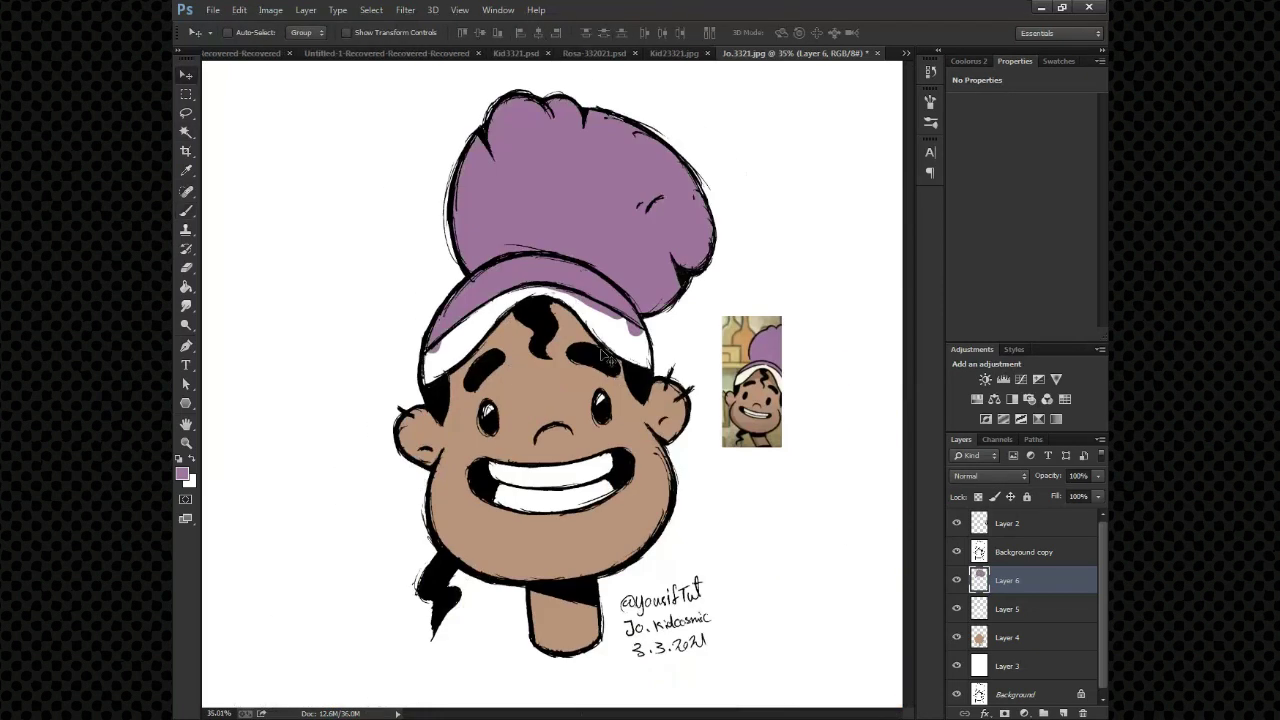
- Add Layer 7, shrink the brush to 70 px, and pick a light peach foreground colour
click(1063, 713)
key(b)
scroll(508, 323, up, 5)
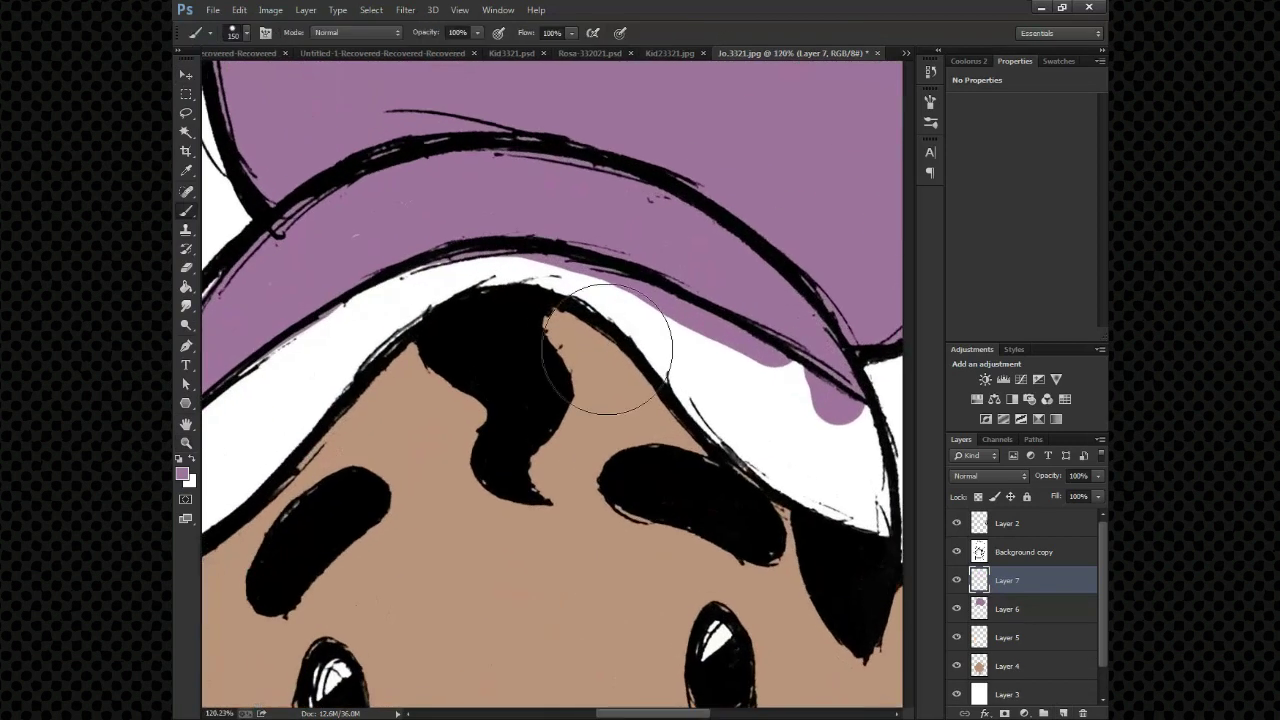
key(bracketleft)
key(bracketleft)
key(bracketleft)
scroll(300, 423, left, 1)
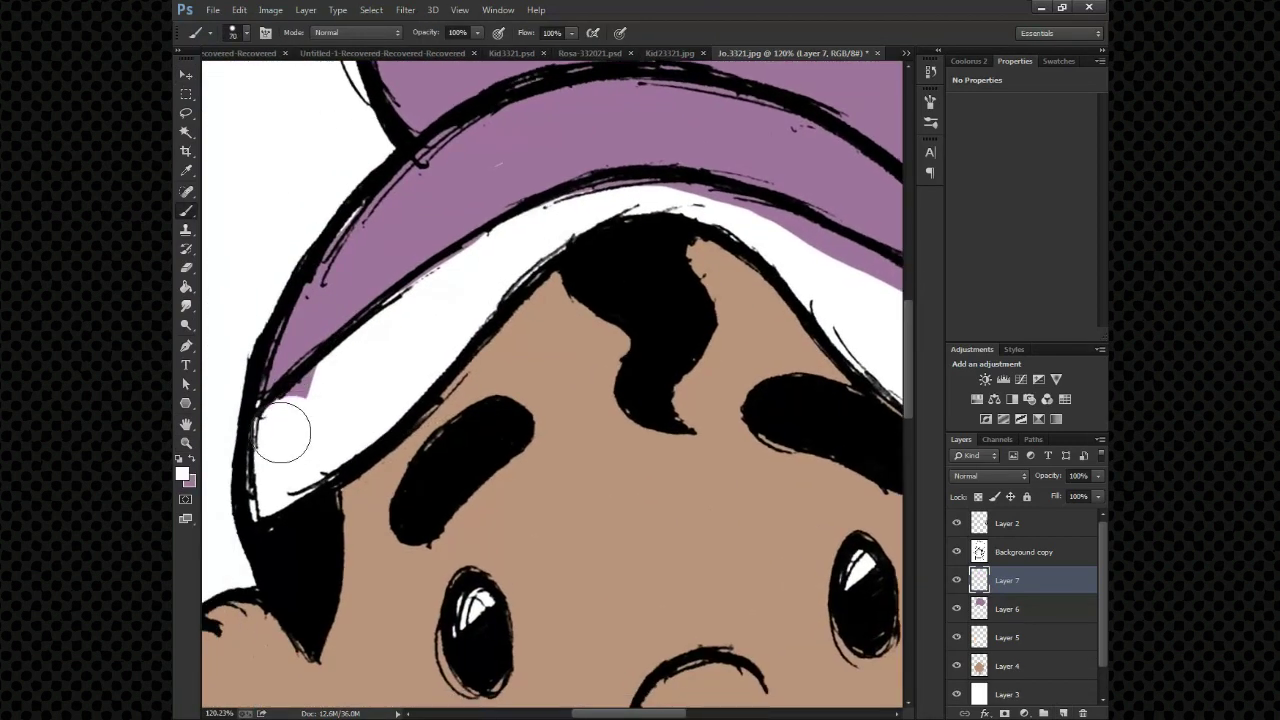
click(182, 470)
click(990, 474)
- Paint peach along the whole headband under the hat, covering its white patches
mouse_move(345, 375)
mouse_down()
mouse_move(309, 400)
mouse_move(280, 475)
mouse_up()
mouse_move(365, 428)
mouse_down()
mouse_move(343, 363)
mouse_move(458, 284)
mouse_move(366, 420)
mouse_up()
key(bracketleft)
drag(434, 351, 520, 325)
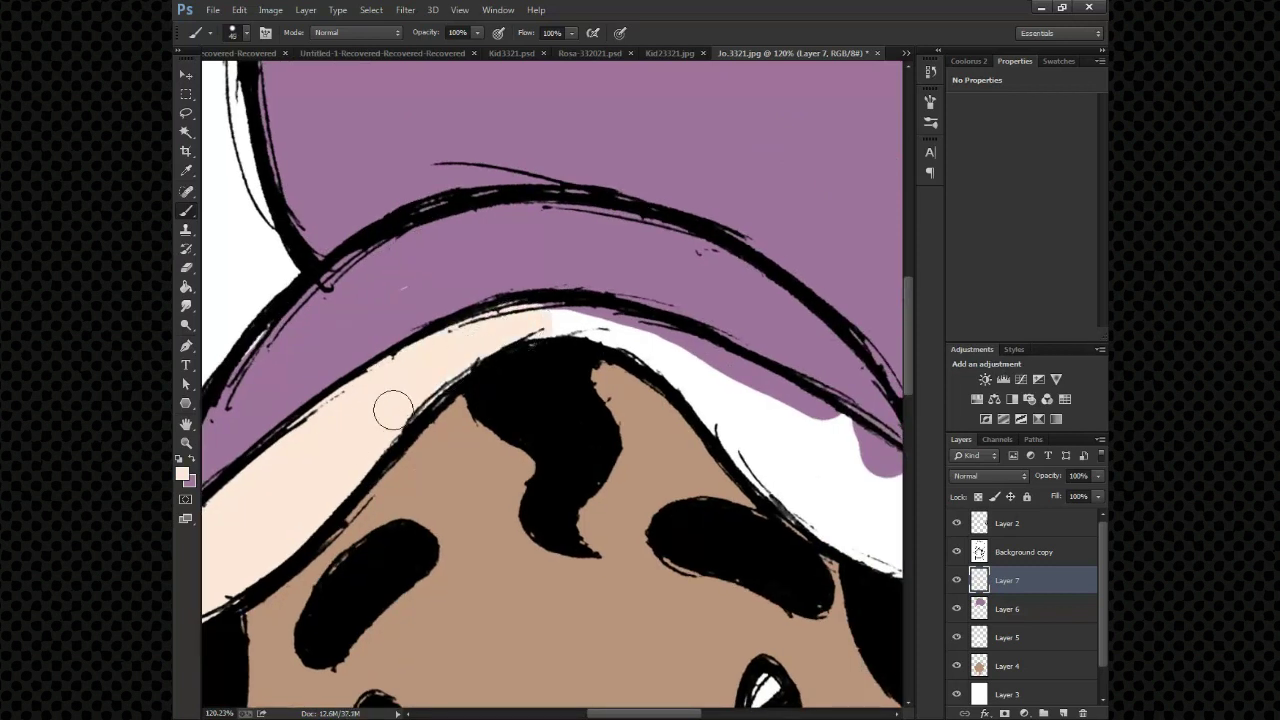
key(bracketright)
mouse_move(737, 458)
mouse_down()
mouse_move(736, 399)
mouse_move(614, 297)
mouse_up()
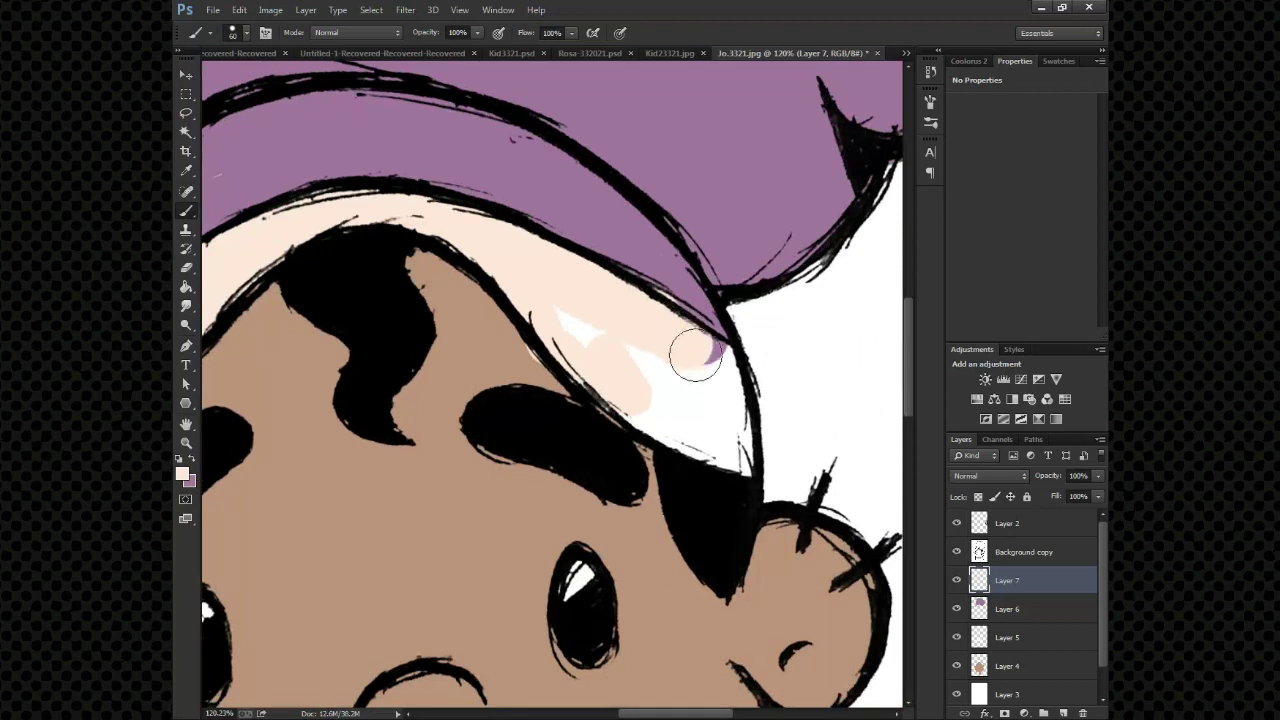
drag(729, 455, 684, 430)
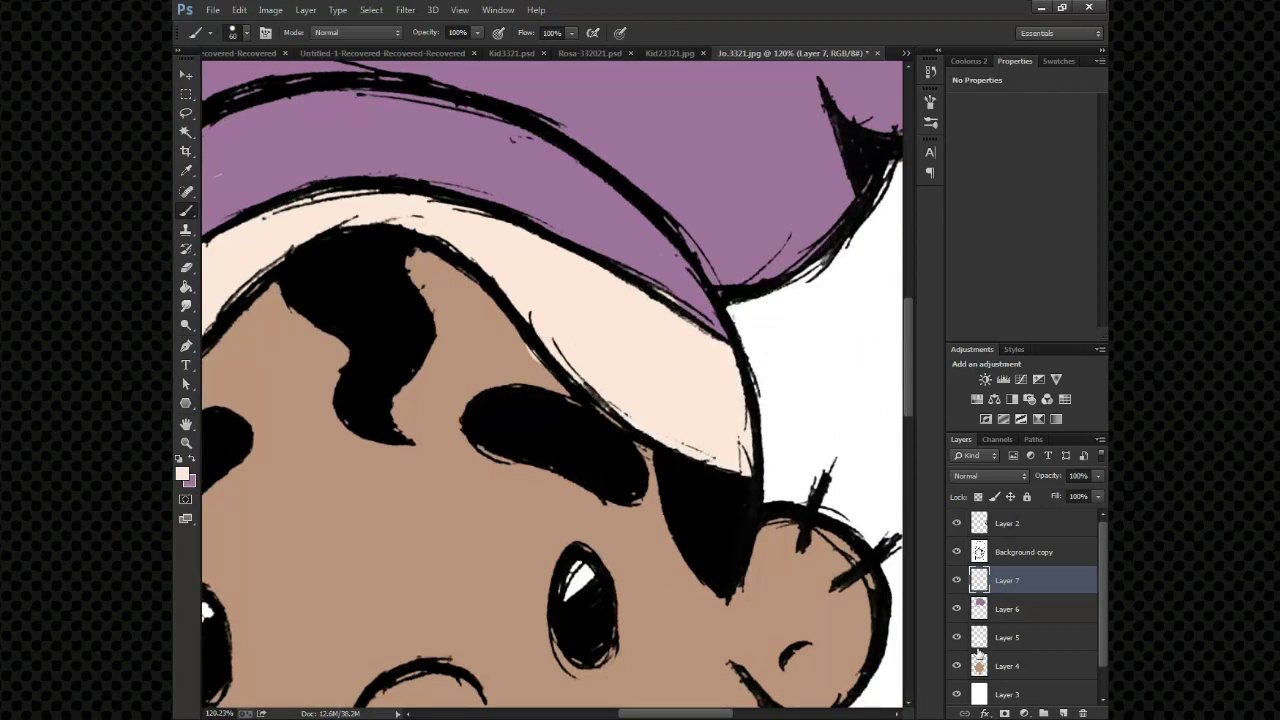
- Reselect the headband layer, inspect the hat edge zoomed in, and prepare the Eraser for cleanup
key(v)
click(1023, 551)
scroll(697, 283, up, 5)
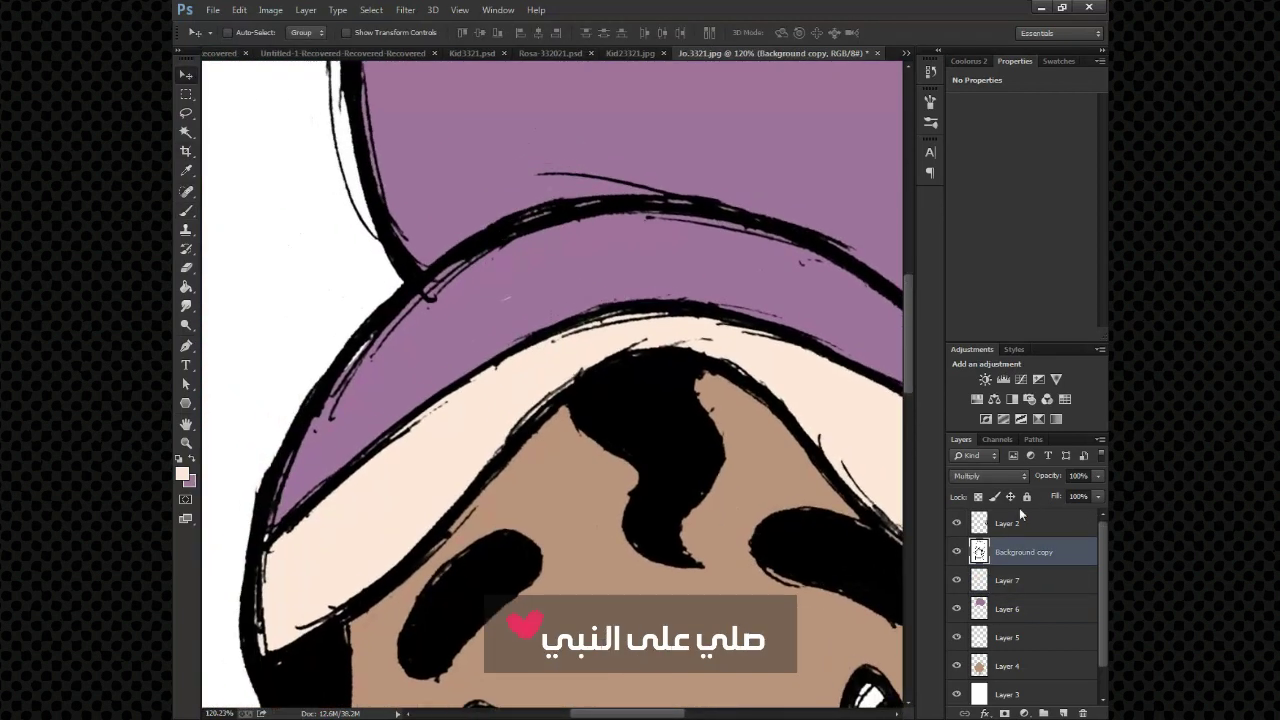
click(1020, 608)
key(b)
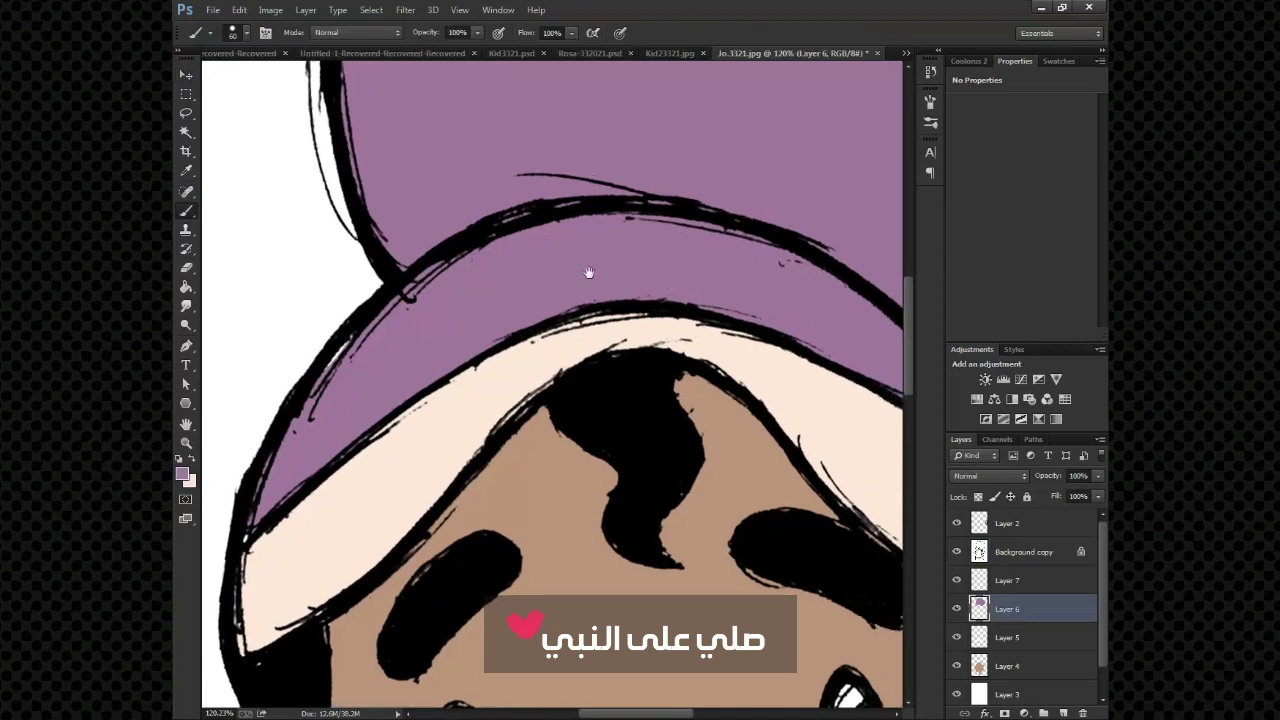
key(z)
drag(830, 330, 1010, 580)
click(1010, 580)
key(e)
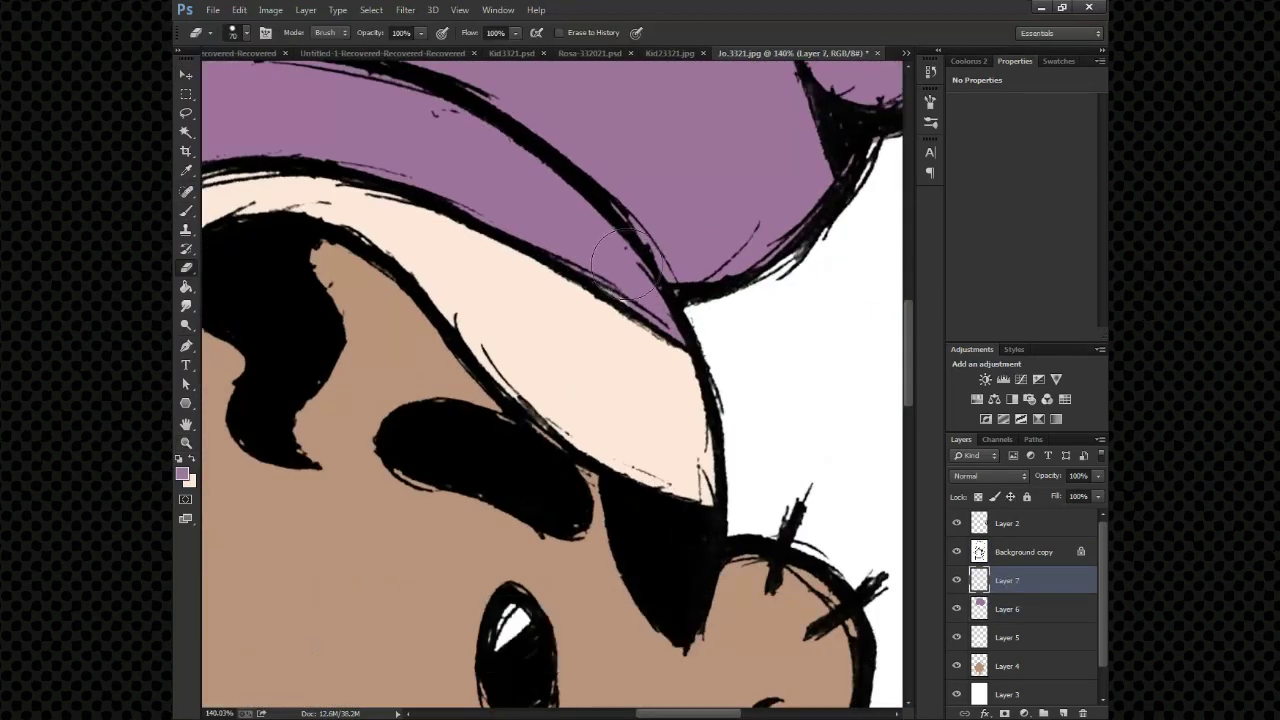
key(ctrl+0)
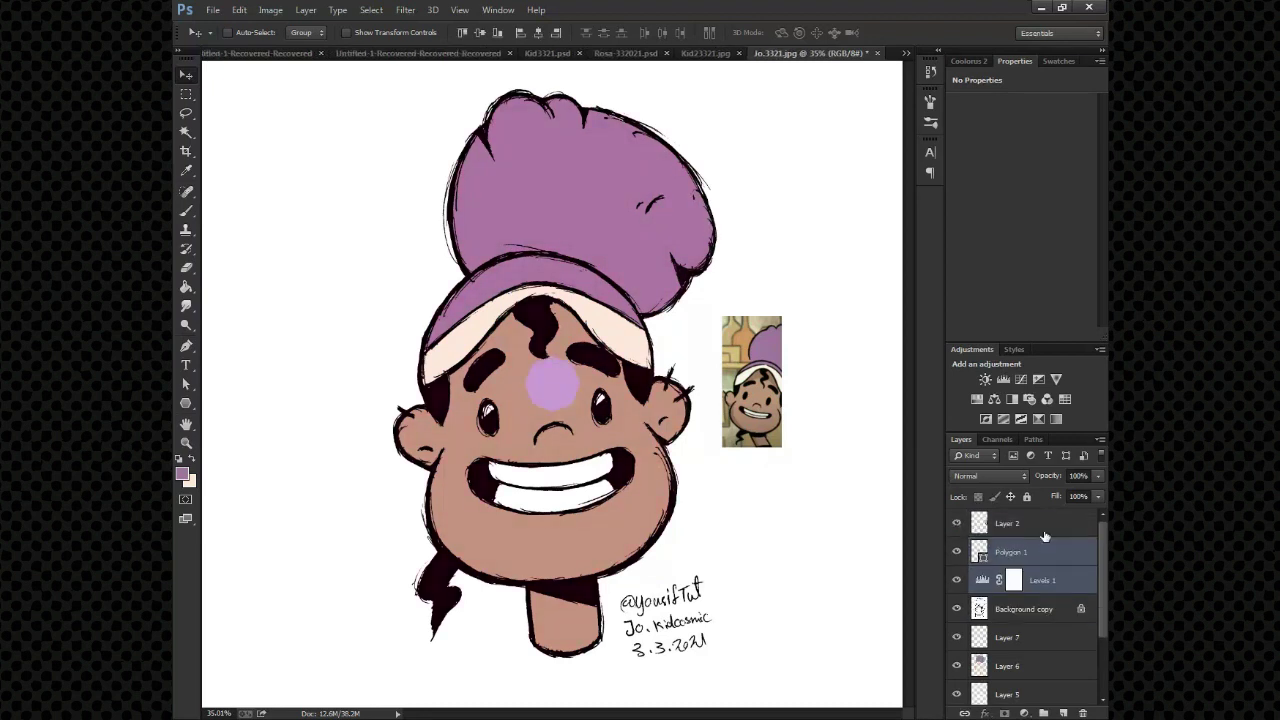
- Add a new Multiply layer clipped to the purple hat layer (Layer 6)
click(1056, 674)
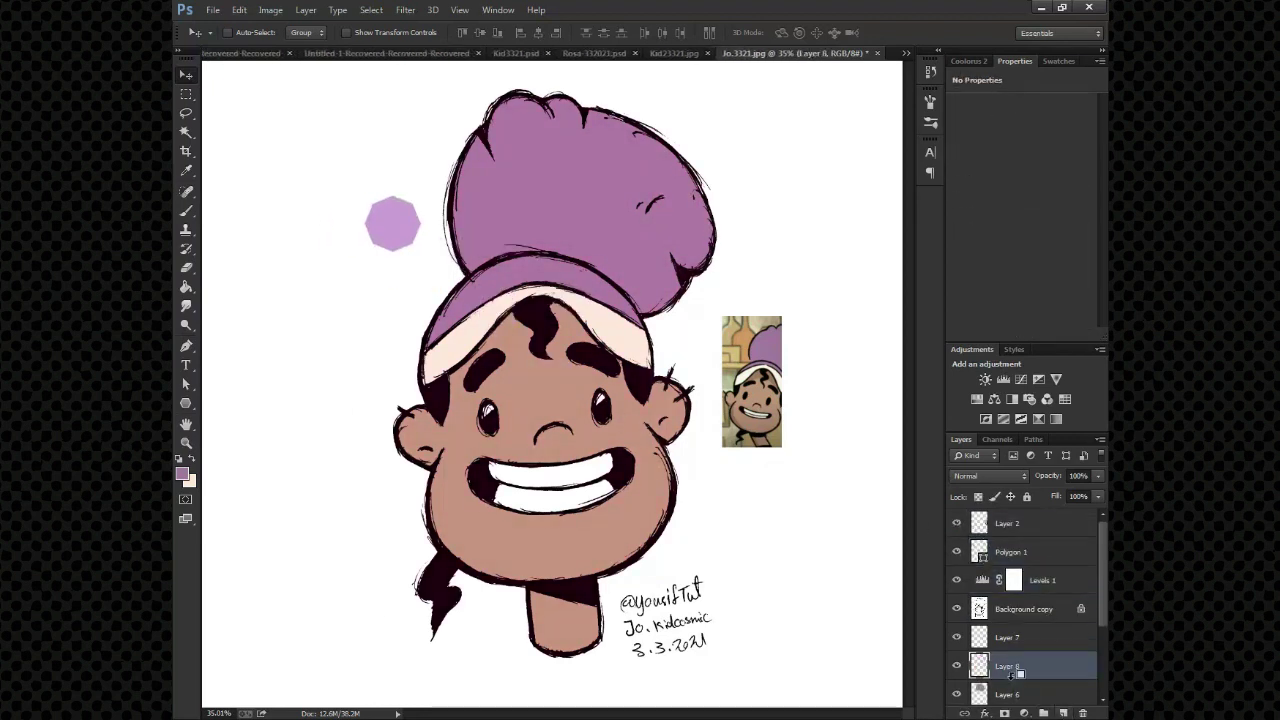
alt+click(1016, 671)
key(b)
key(z)
click(437, 228)
click(990, 476)
click(985, 134)
- Choose a speckled brush tip for the hat shading
key(b)
right_click(530, 250)
click(493, 285)
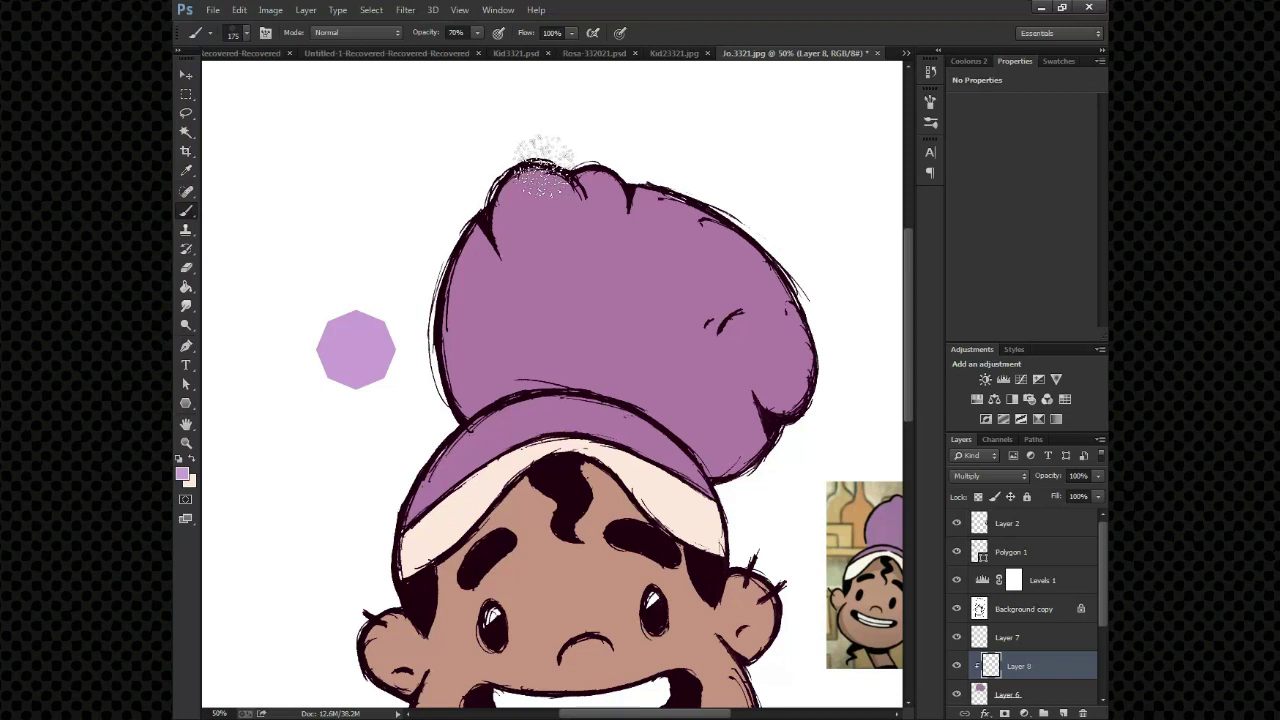
- Shade the hat's left edge and left brim with darker speckled purple strokes
drag(500, 200, 460, 400)
key(bracketleft)
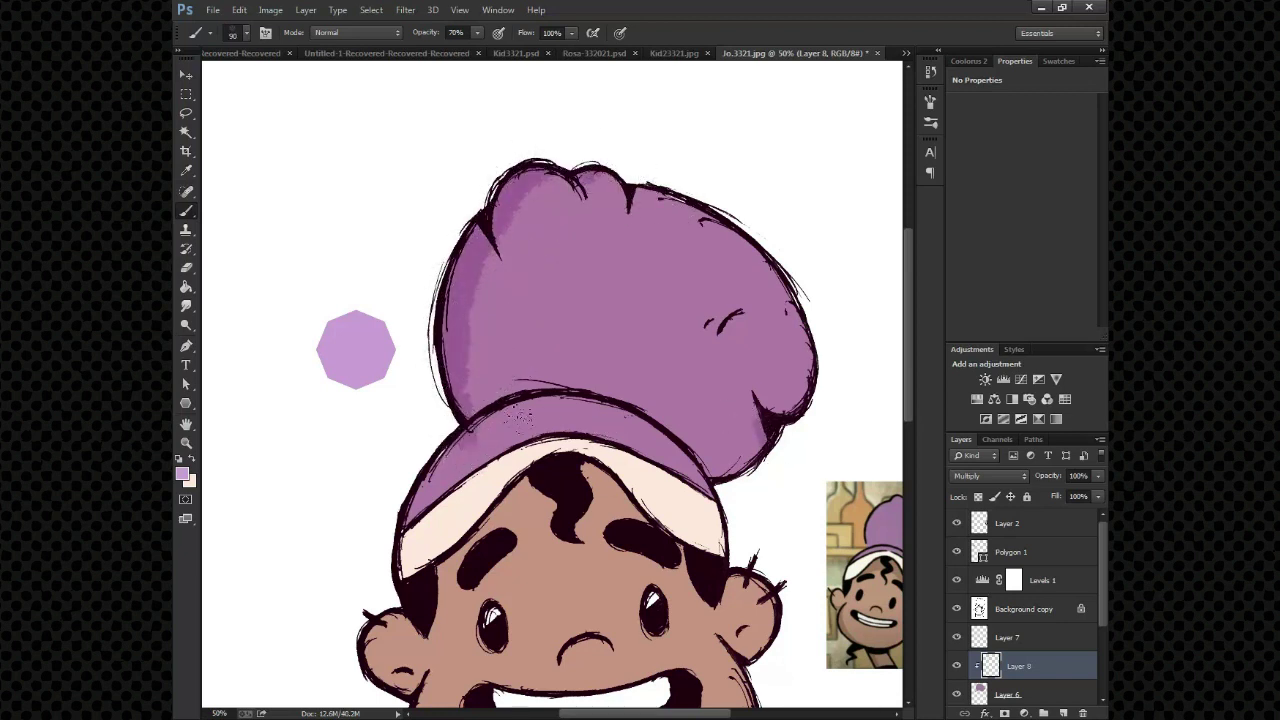
drag(516, 416, 405, 556)
key(e)
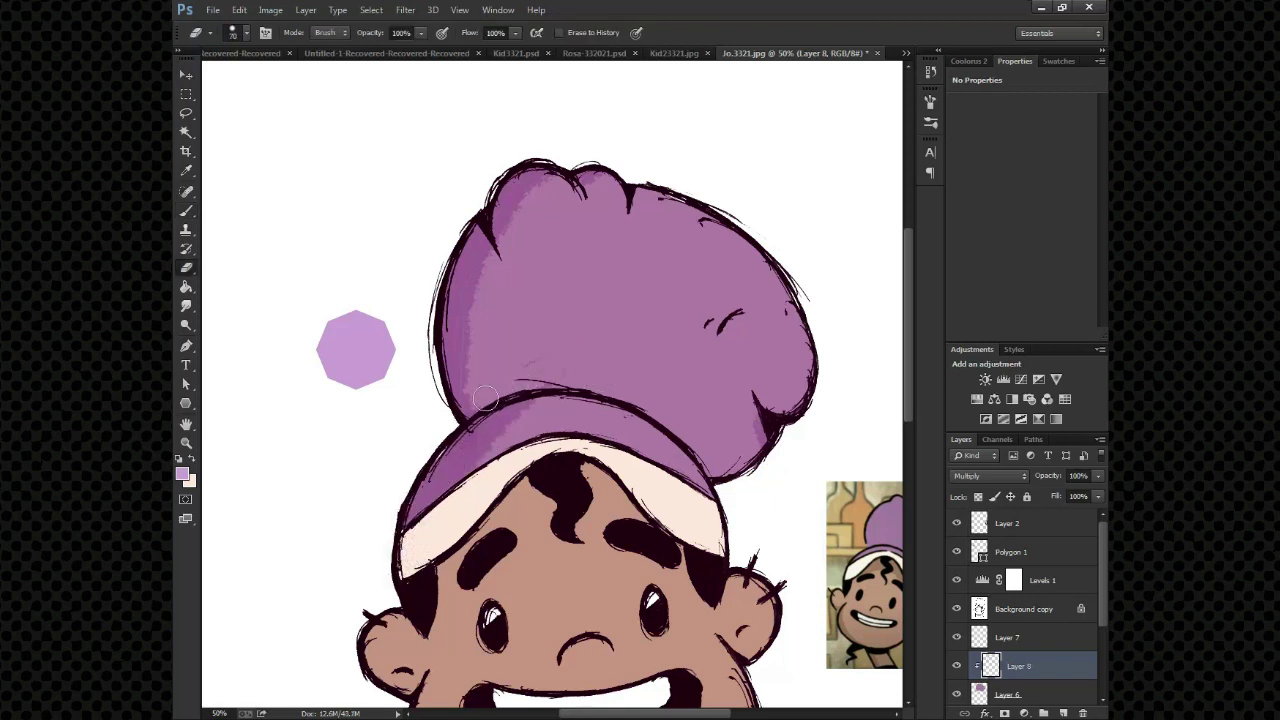
key(b)
drag(551, 365, 445, 390)
key(bracketright)
key(bracketright)
key(bracketright)
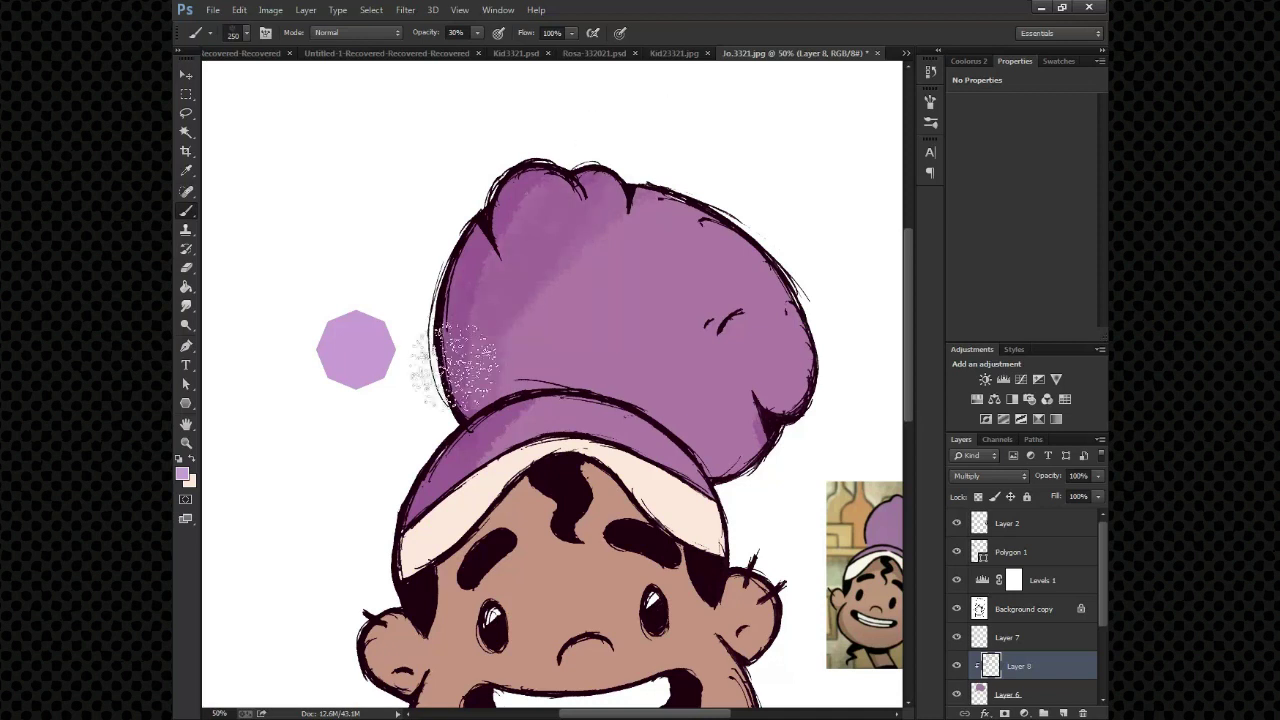
key(ctrl+z)
key(ctrl+z)
key(bracketright)
key(bracketright)
key(bracketleft)
key(bracketleft)
key(bracketleft)
key(bracketright)
key(bracketright)
key(bracketright)
scroll(820, 400, down, 5)
- Add a Multiply layer clipped to skin Layer 4 and set brush opacity to 70%
scroll(1010, 600, down, 2)
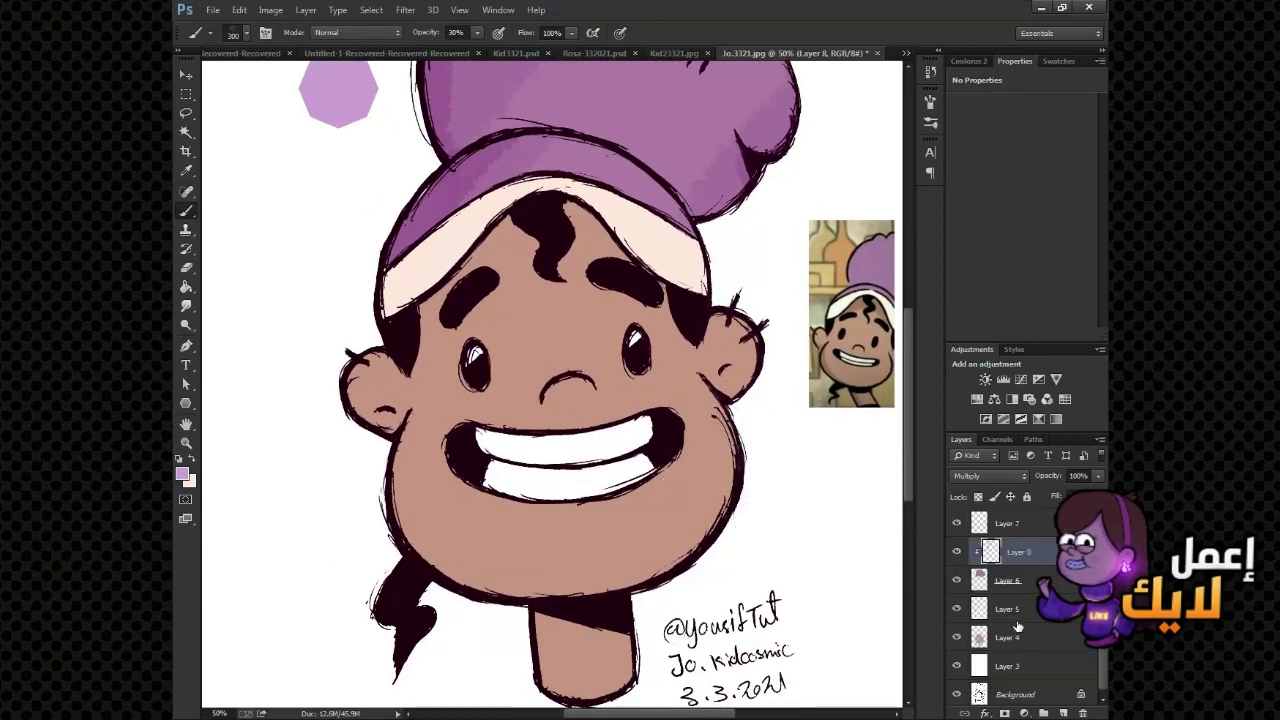
click(1007, 637)
click(988, 476)
click(985, 150)
key(bracketleft)
key(7)
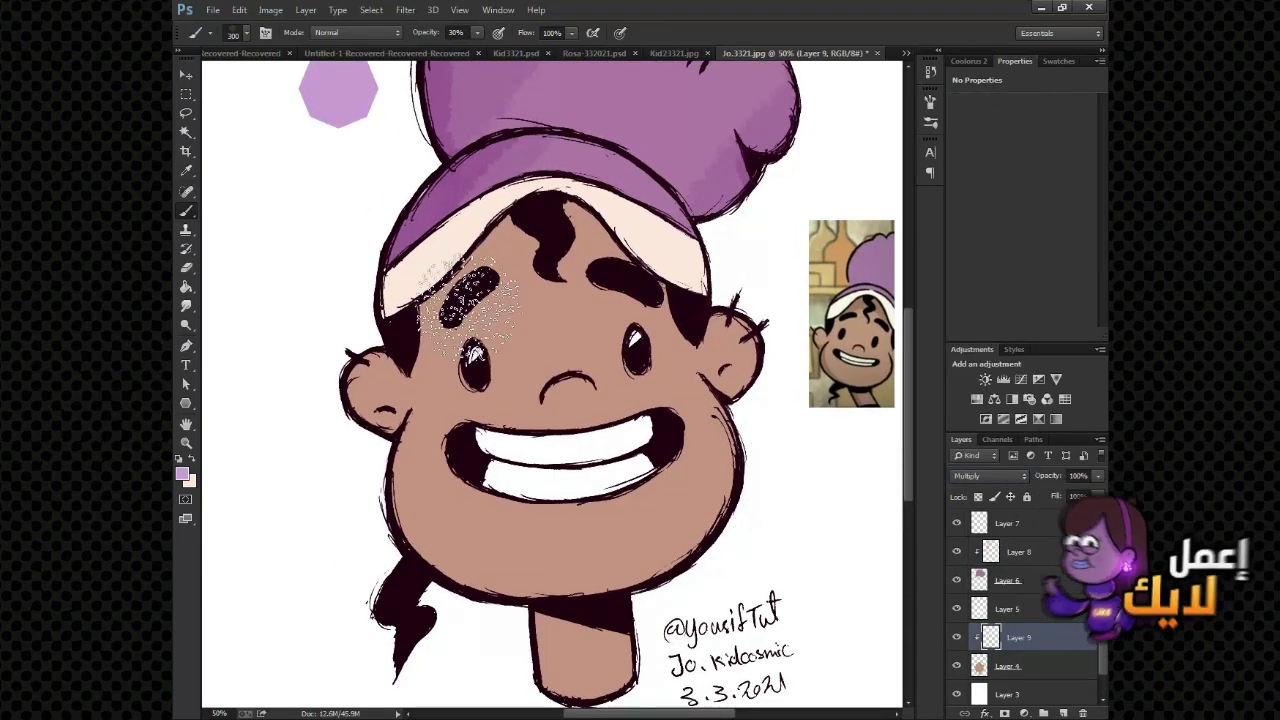
- Shade a pinkish band across the forehead and down the left cheek, chin and jaw
drag(485, 265, 445, 305)
key(bracketright)
key(bracketright)
drag(285, 270, 770, 230)
key(bracketleft)
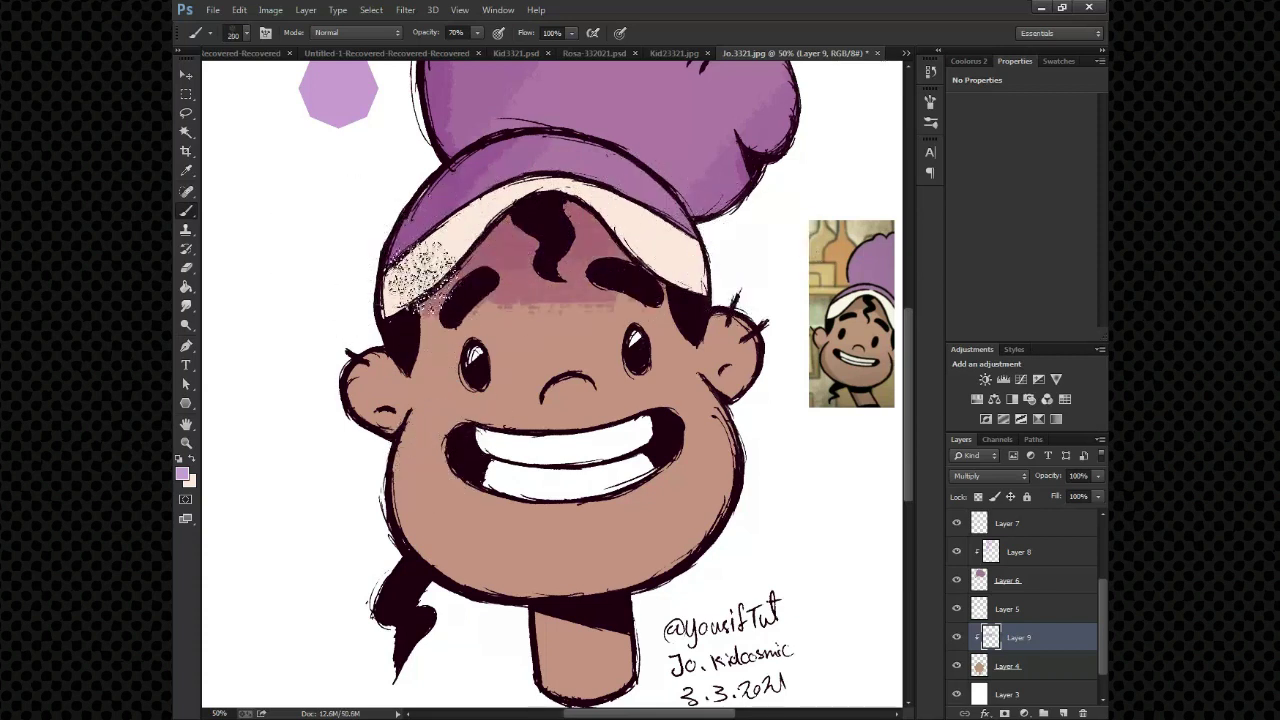
drag(375, 420, 560, 640)
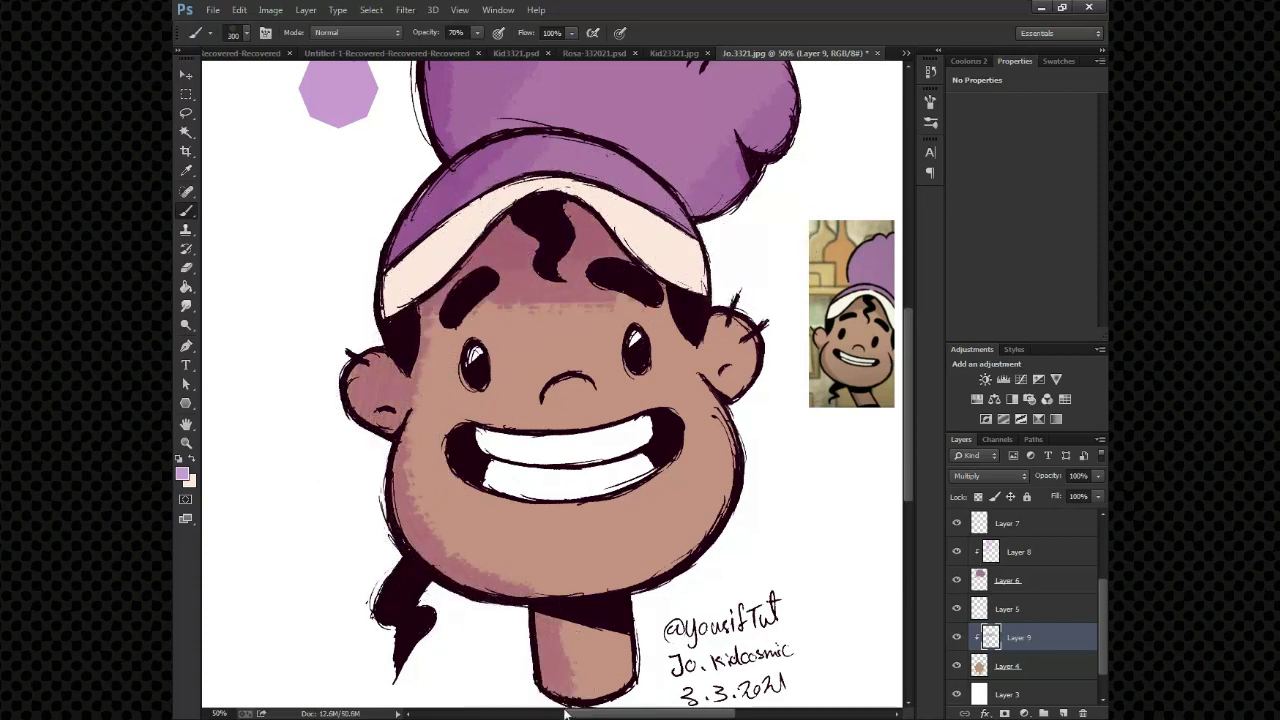
drag(590, 590, 570, 520)
- Shade the ears pink and stipple extra shading onto the cheek
key(ctrl+equal)
key(bracketleft)
key(bracketleft)
key(bracketleft)
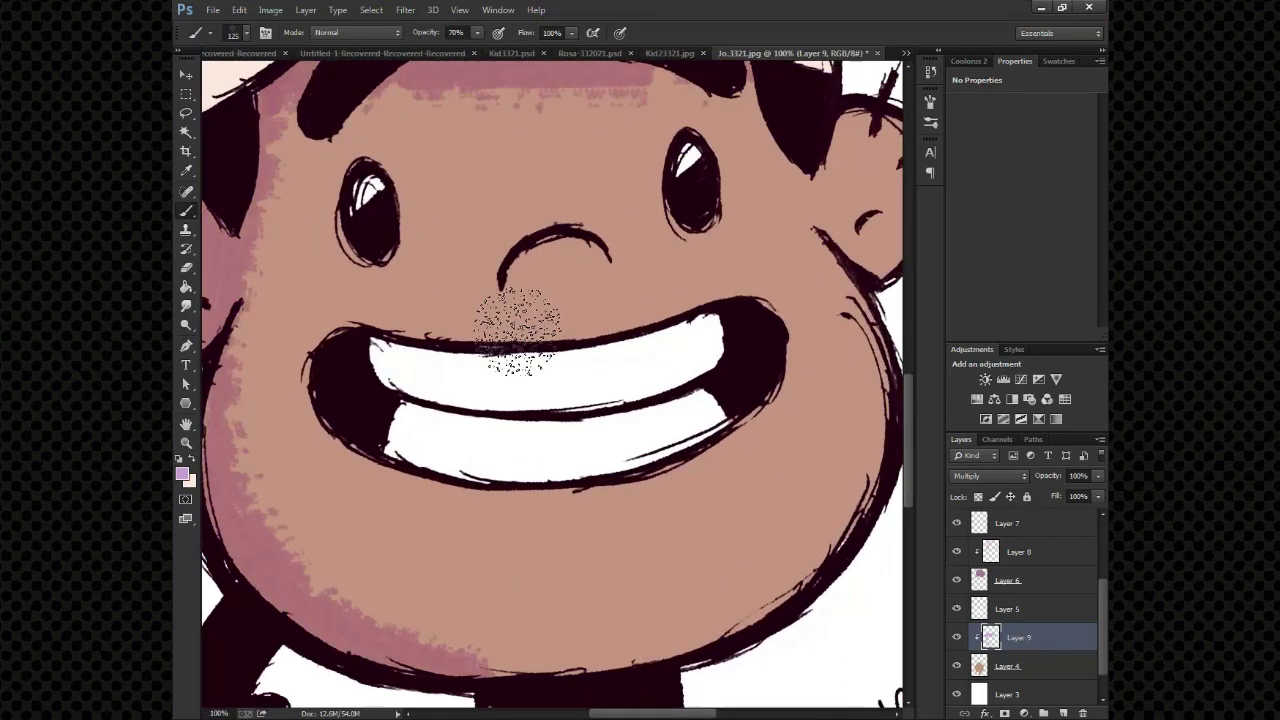
drag(730, 285, 520, 380)
key(bracketright)
key(bracketright)
key(bracketright)
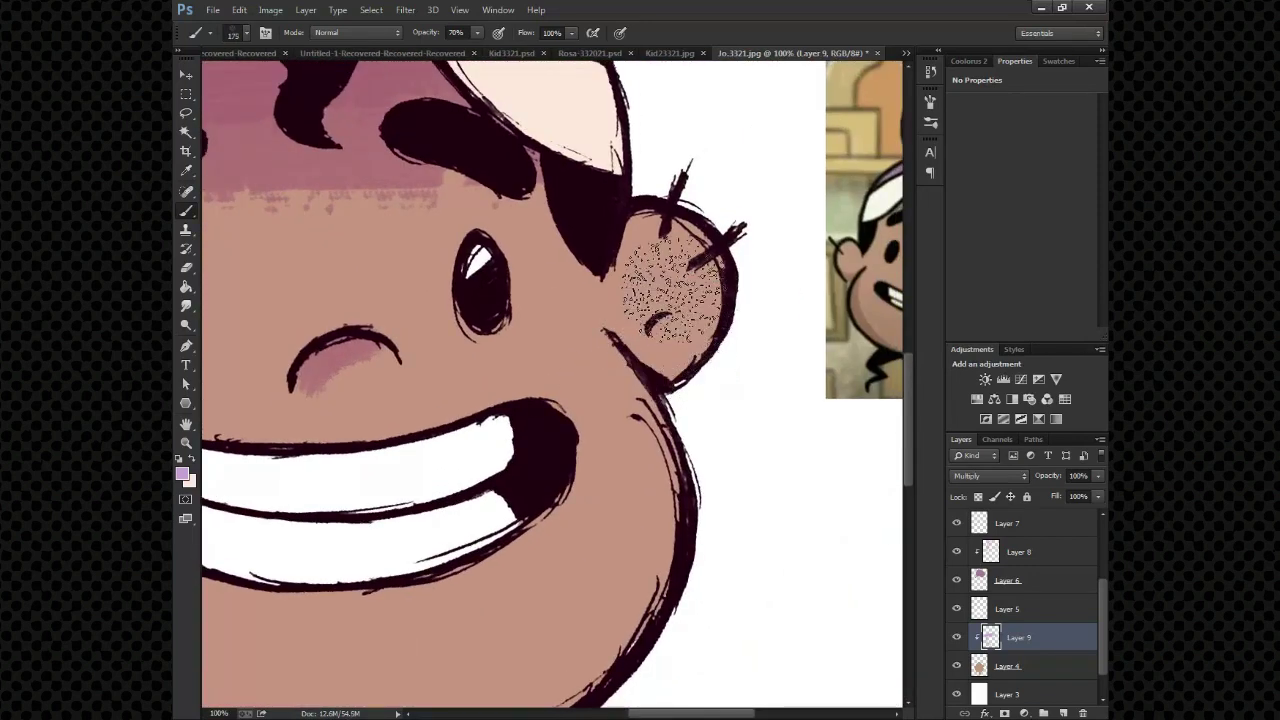
drag(655, 235, 715, 330)
drag(434, 445, 800, 400)
- Lower brush opacity to 30%, review the face, and add Layer 10 above the shading
key(ctrl+minus)
key(ctrl+minus)
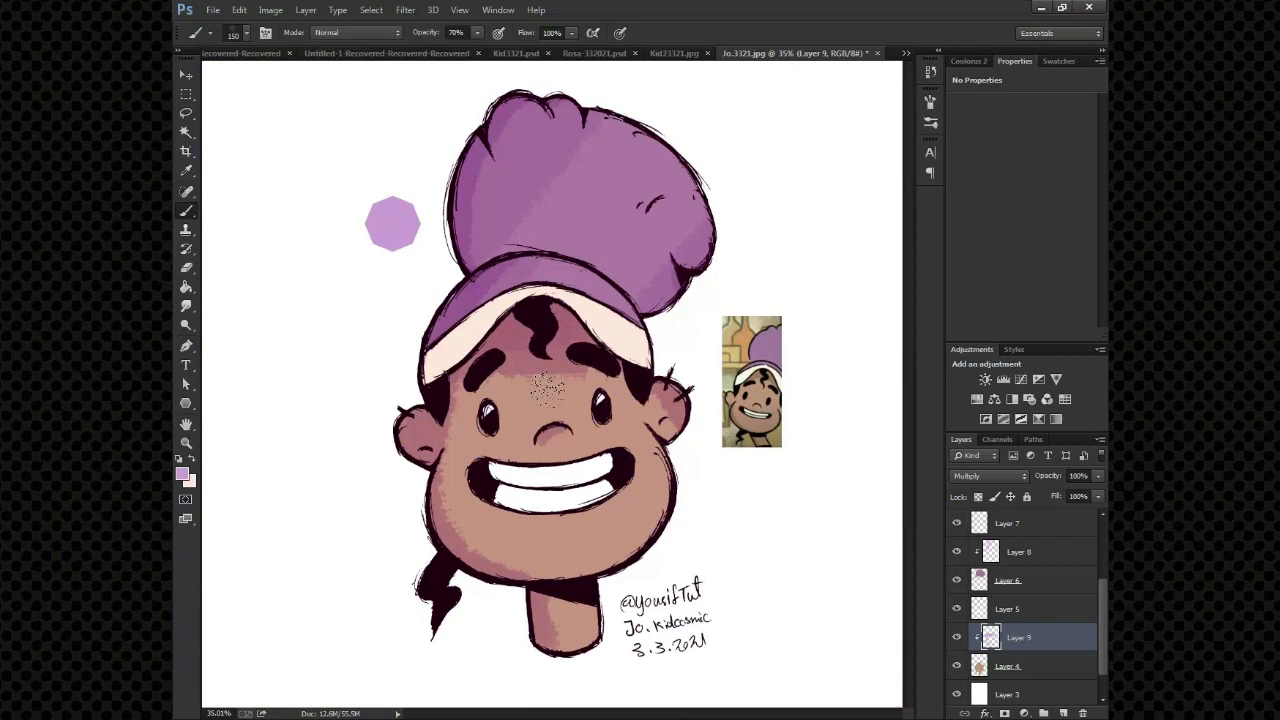
key(ctrl+plus)
key(3)
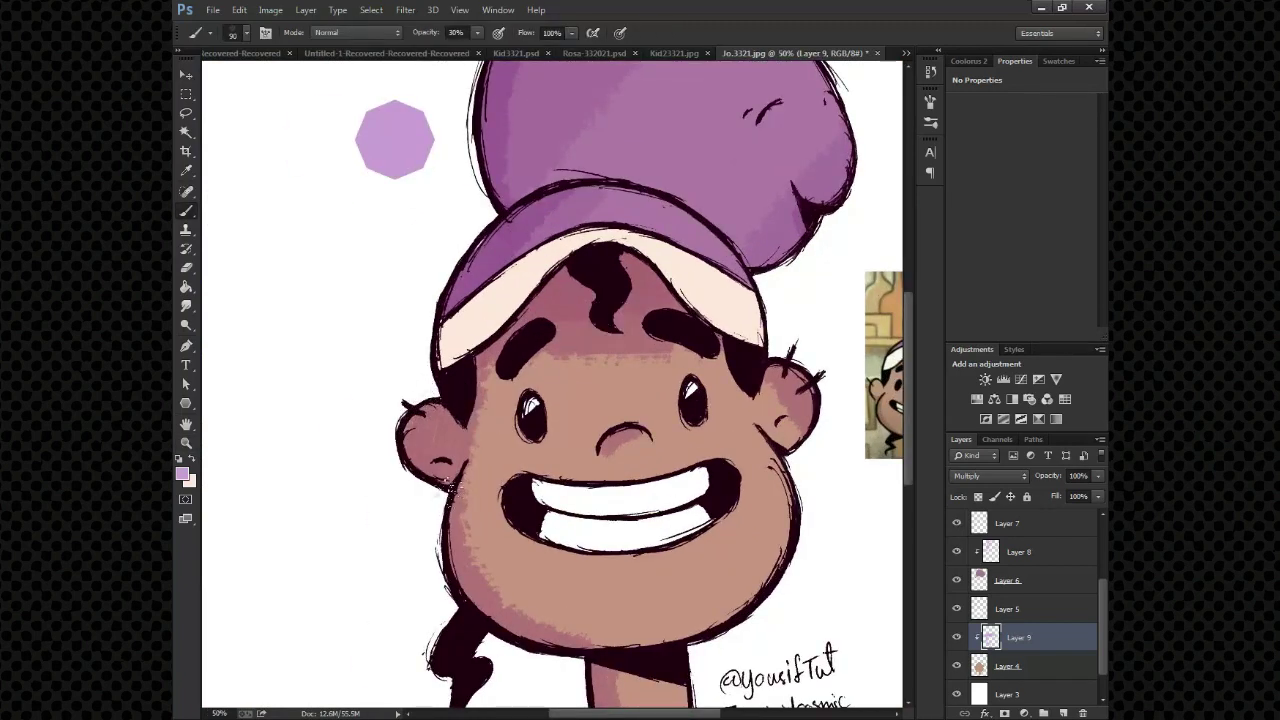
key(ctrl+plus)
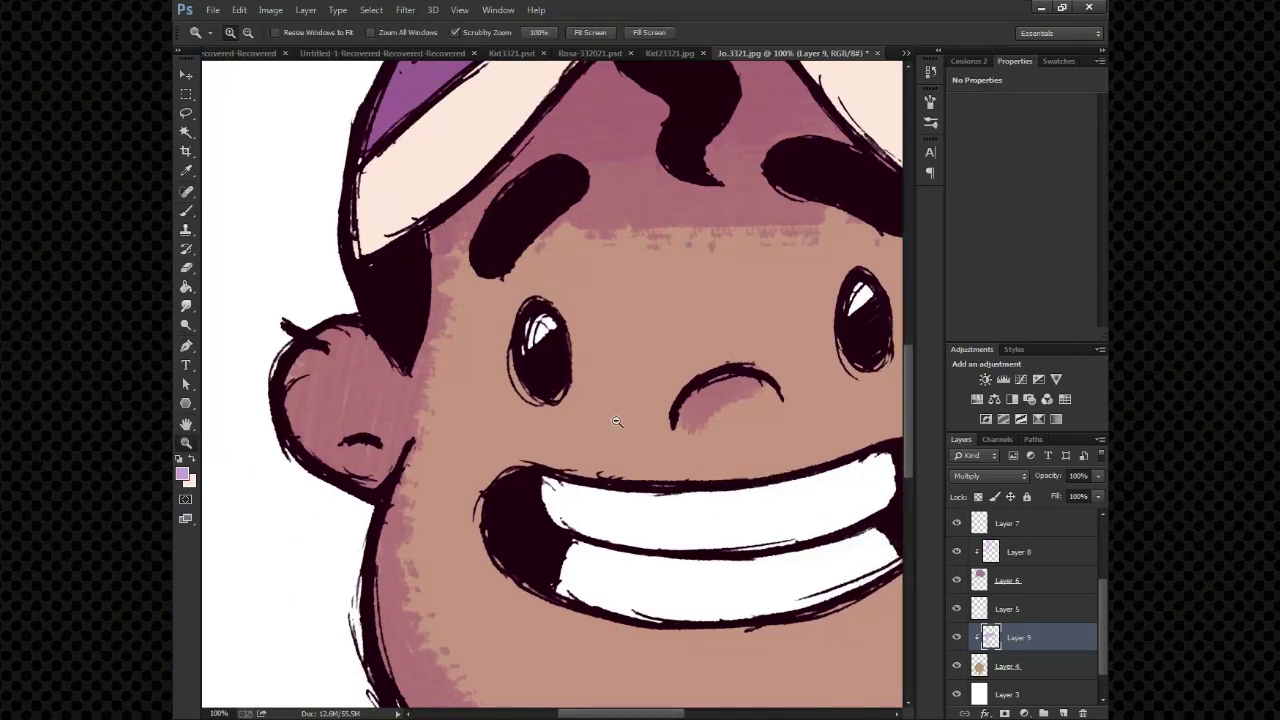
key(ctrl+minus)
scroll(525, 660, down, 3)
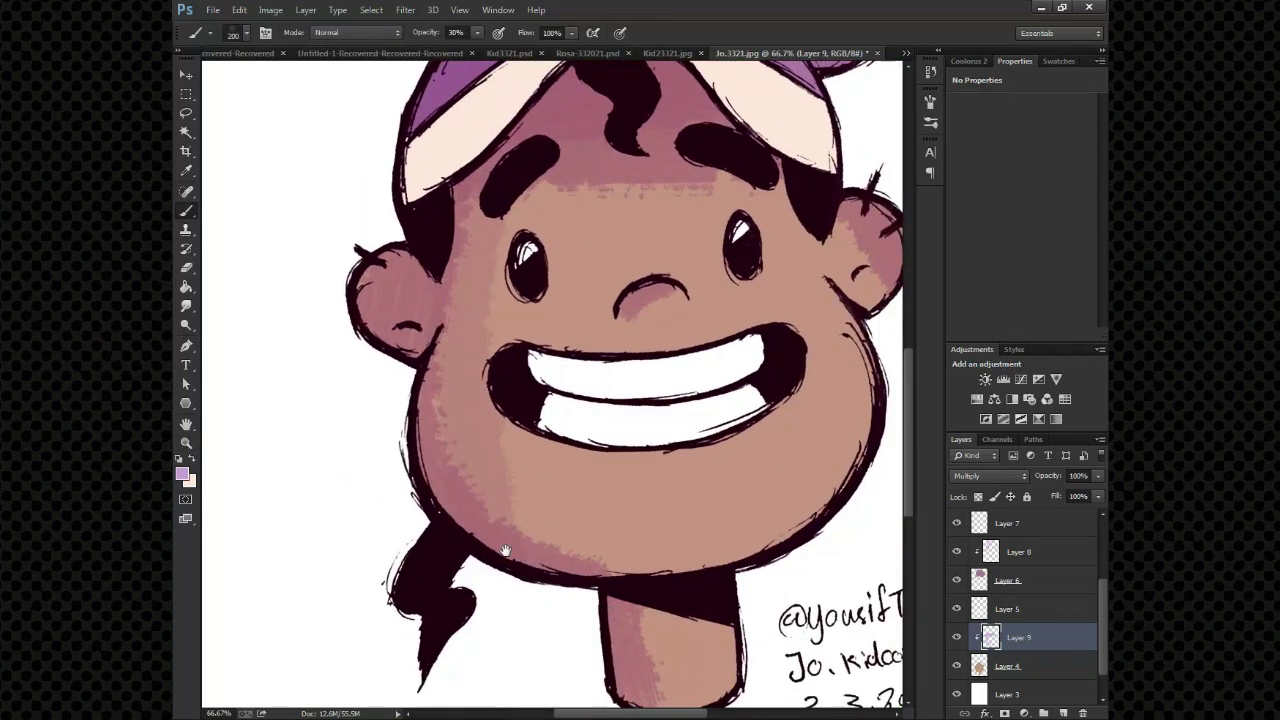
scroll(514, 486, right, 1)
key(bracketright)
click(1063, 713)
click(988, 476)
- Set Layer 10 to Multiply and adjust brush size and opacity for soft face shading
click(998, 154)
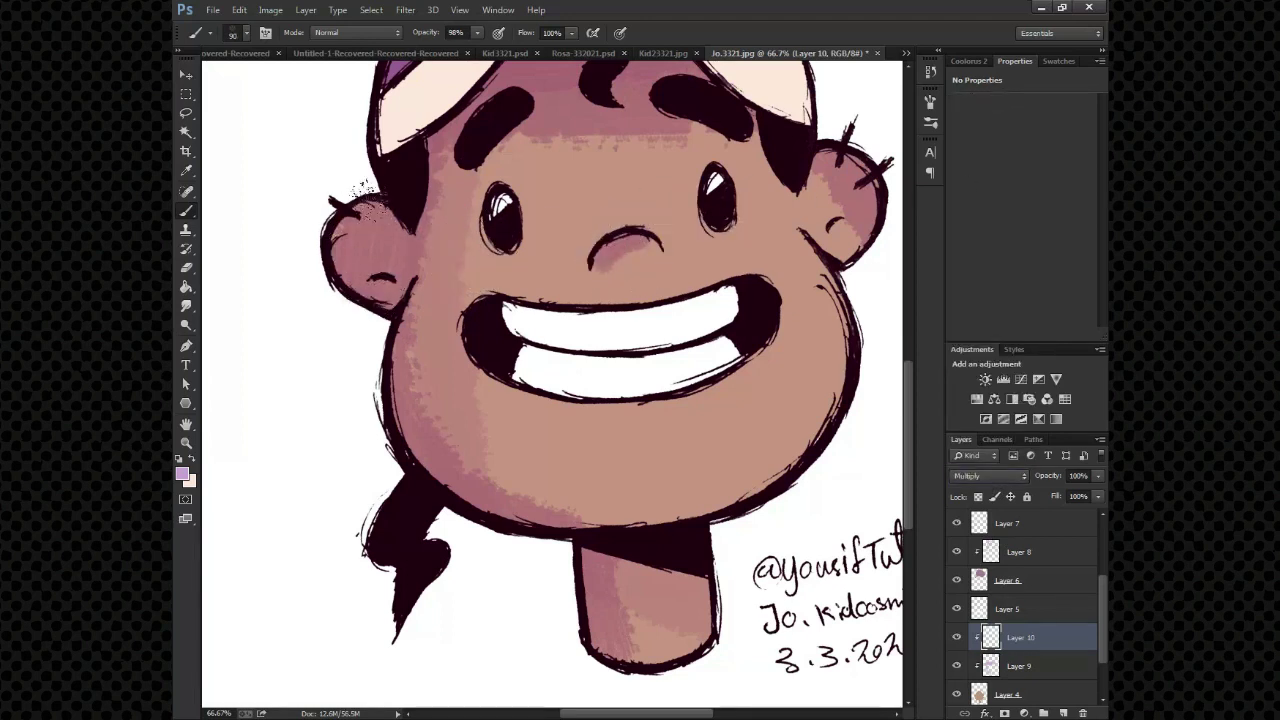
scroll(520, 243, up, 3)
scroll(520, 243, right, 1)
key(bracketright)
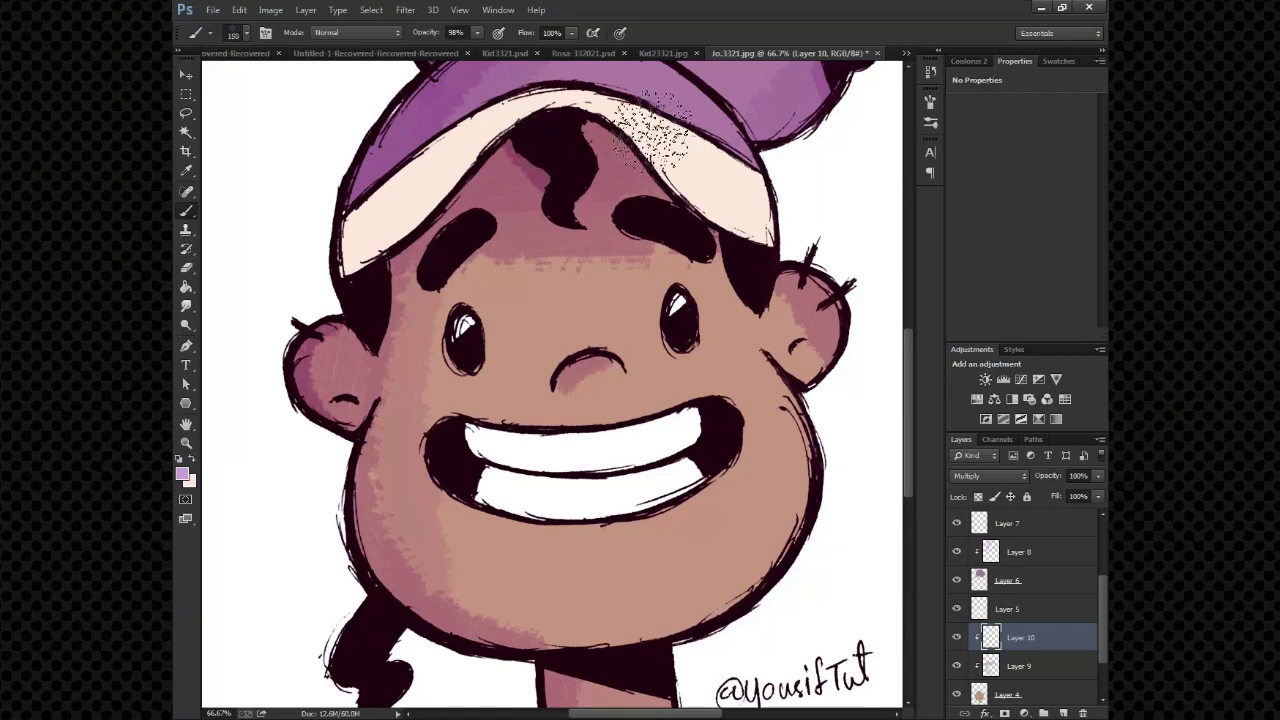
key(bracketright)
key(bracketright)
key(bracketright)
key(bracketright)
key(6)
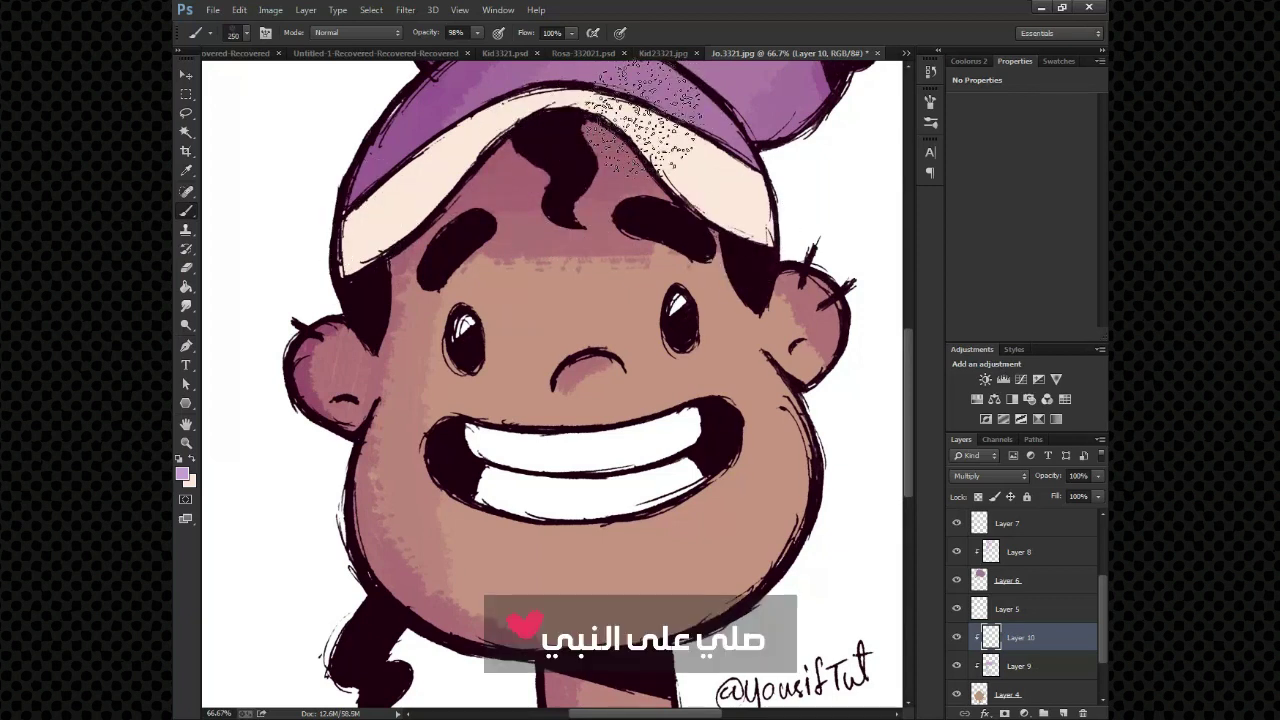
key(8)
key(bracketleft)
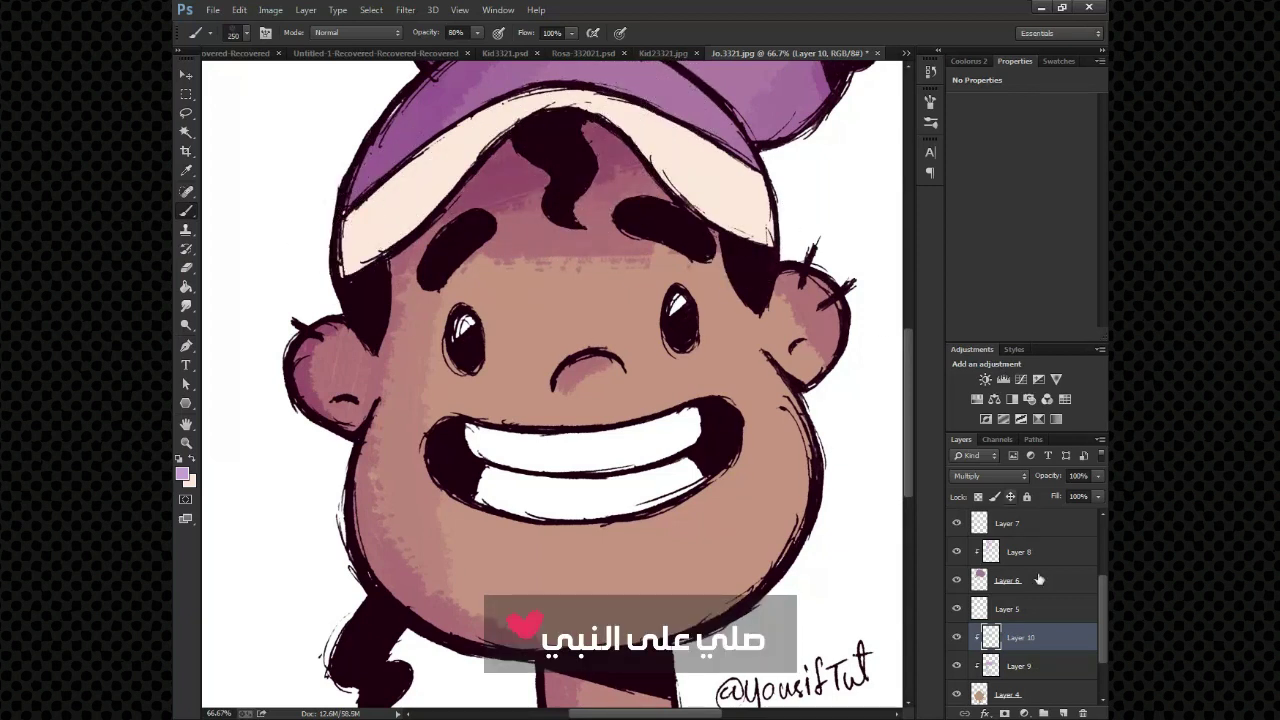
- Add clipped Layer 11 above Layer 9 and zoom in on the hat and face
key(alt+bracketleft)
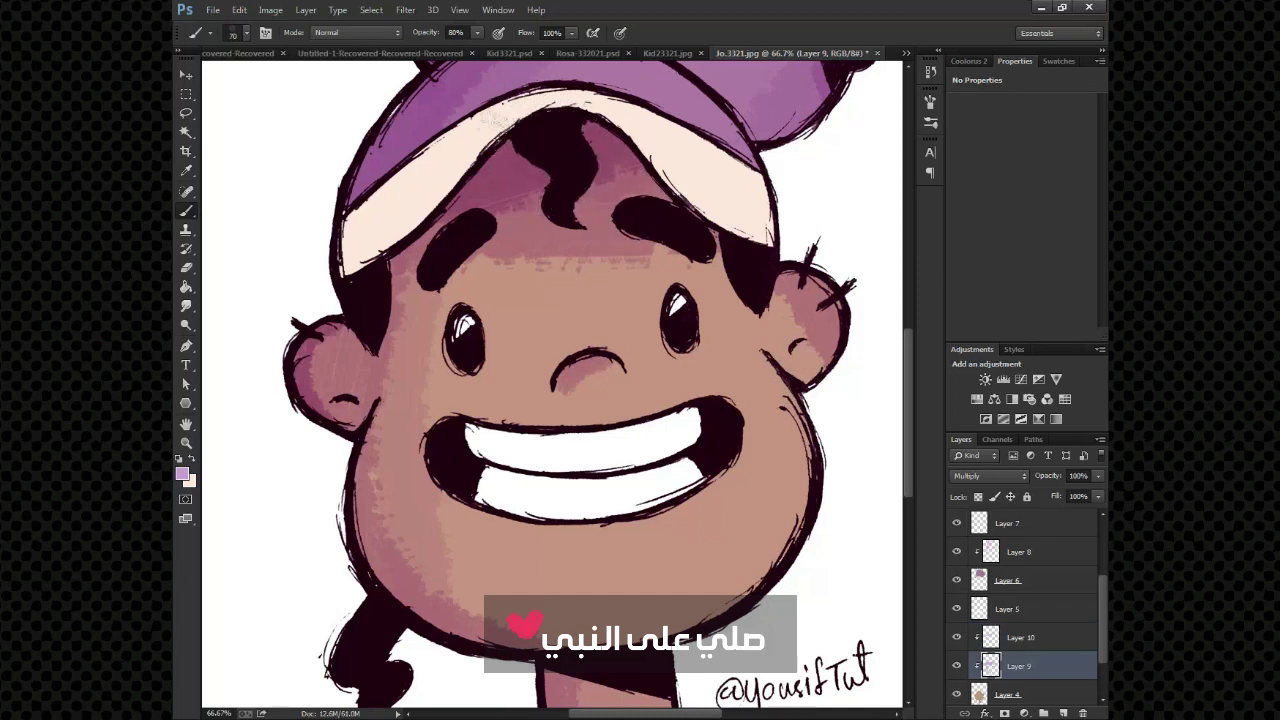
key(ctrl+shift+alt+n)
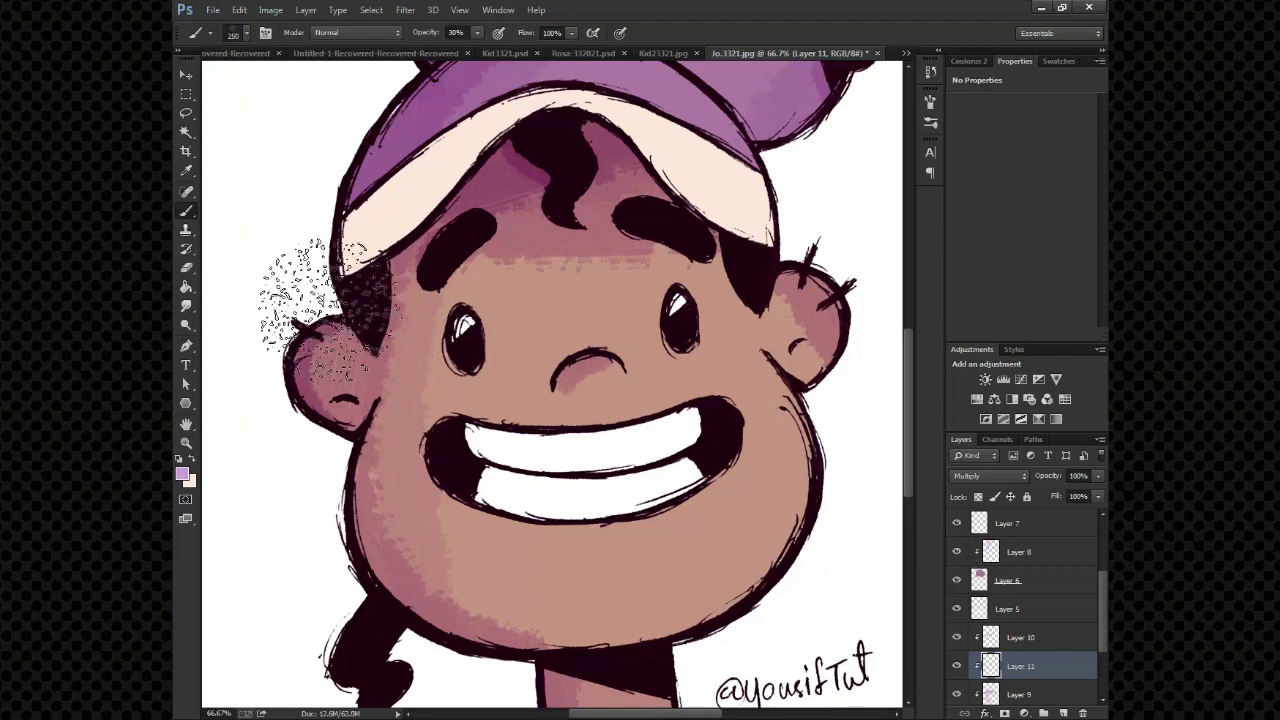
key(v)
scroll(697, 515, down, 3)
key(z)
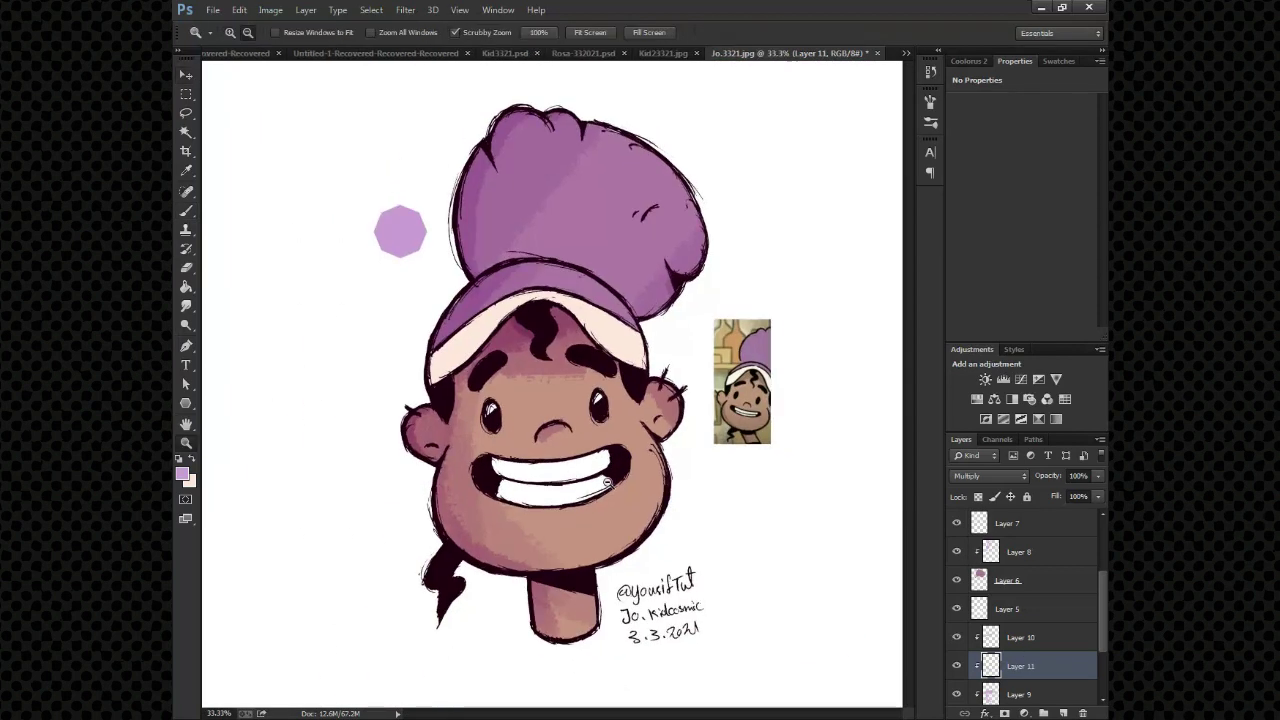
drag(589, 240, 600, 326)
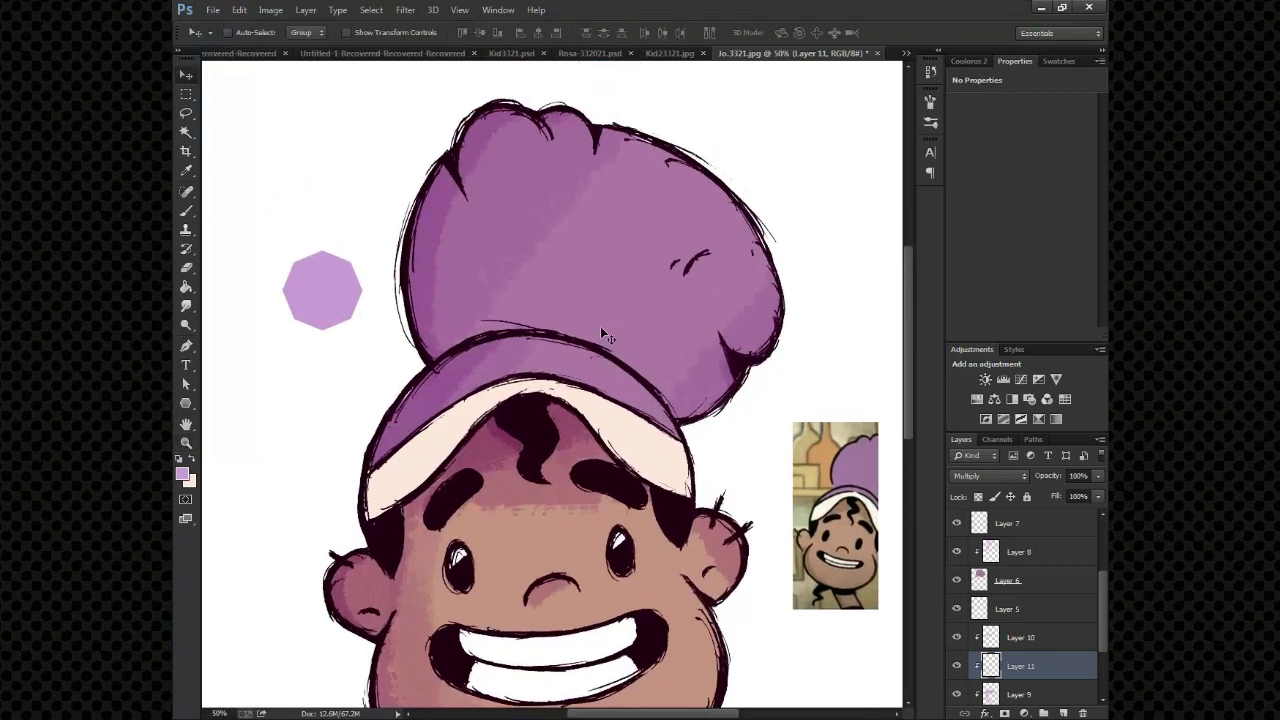
key(alt+bracketright)
key(alt+bracketright)
key(alt+bracketright)
- Add a new Layer 12 clipped to the layer below, set to Multiply
key(b)
key(v)
scroll(690, 560, down, 2)
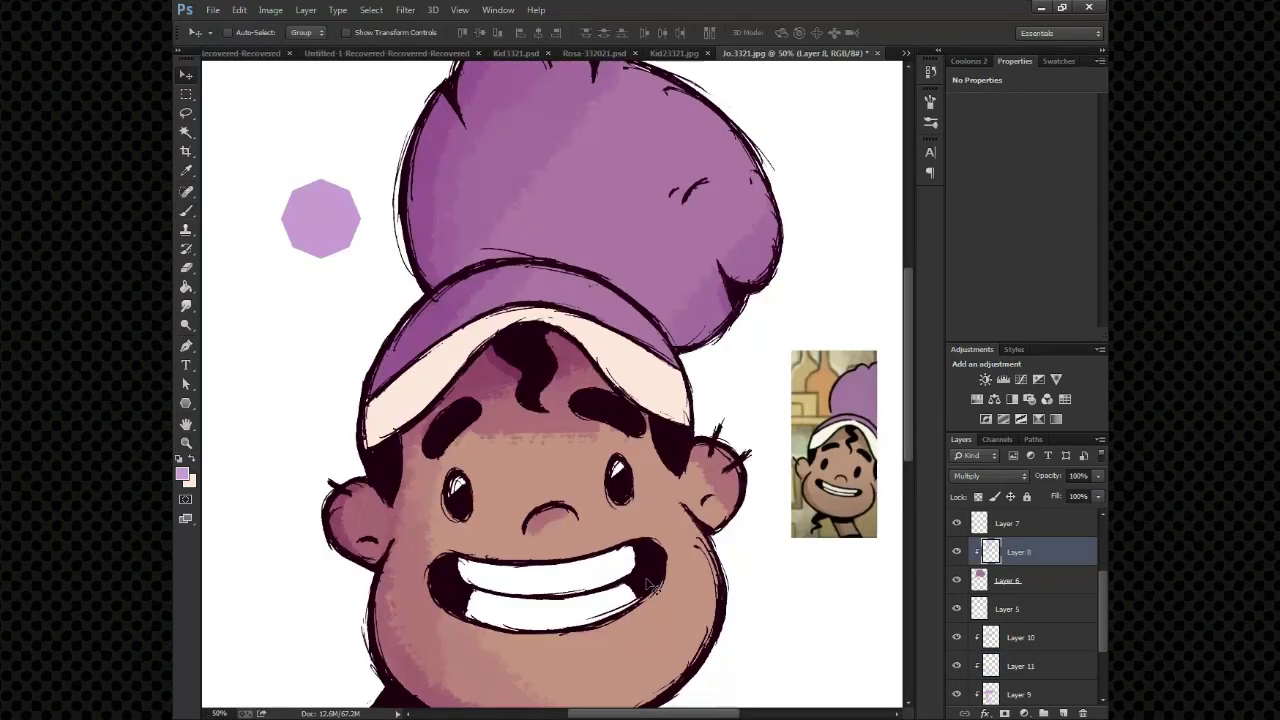
click(1020, 608)
click(1064, 713)
key(ctrl+alt+g)
click(990, 475)
click(962, 146)
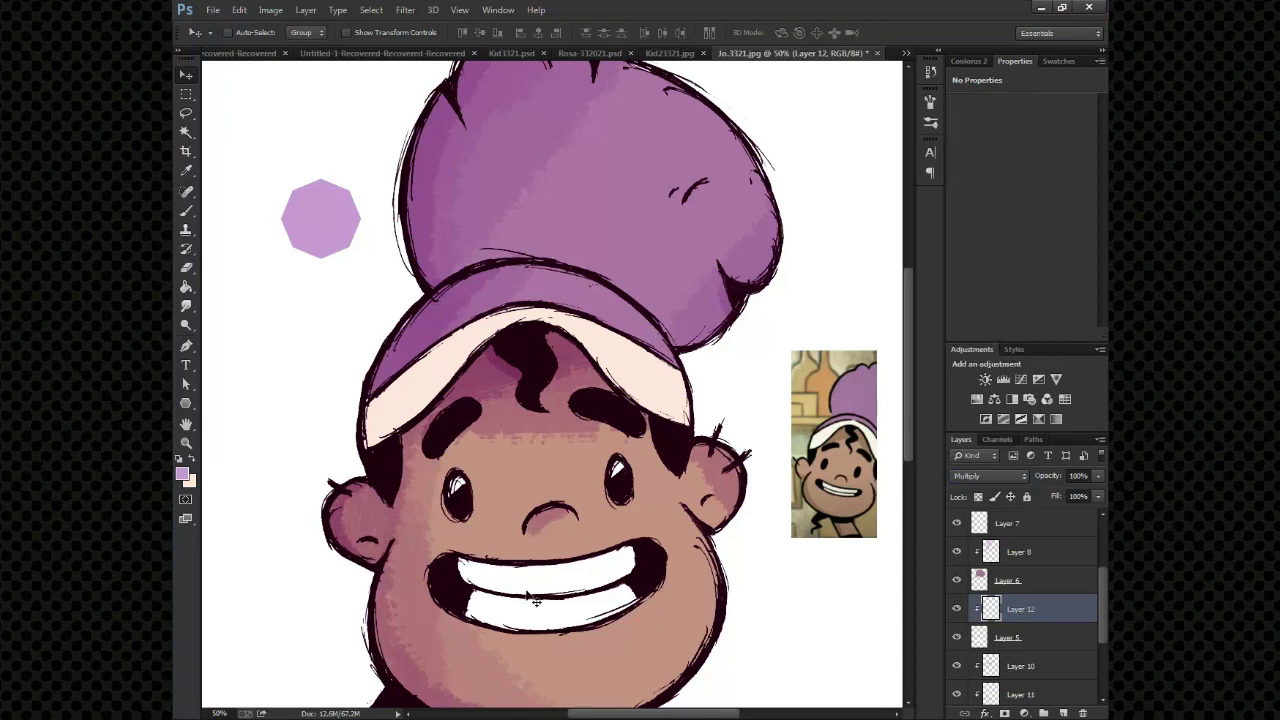
- Brush soft lavender shading on the teeth at size 100 and 50% opacity
key(ctrl+plus)
scroll(470, 460, down, 2)
key(b)
key(bracketleft)
key(bracketleft)
key(bracketleft)
key(5)
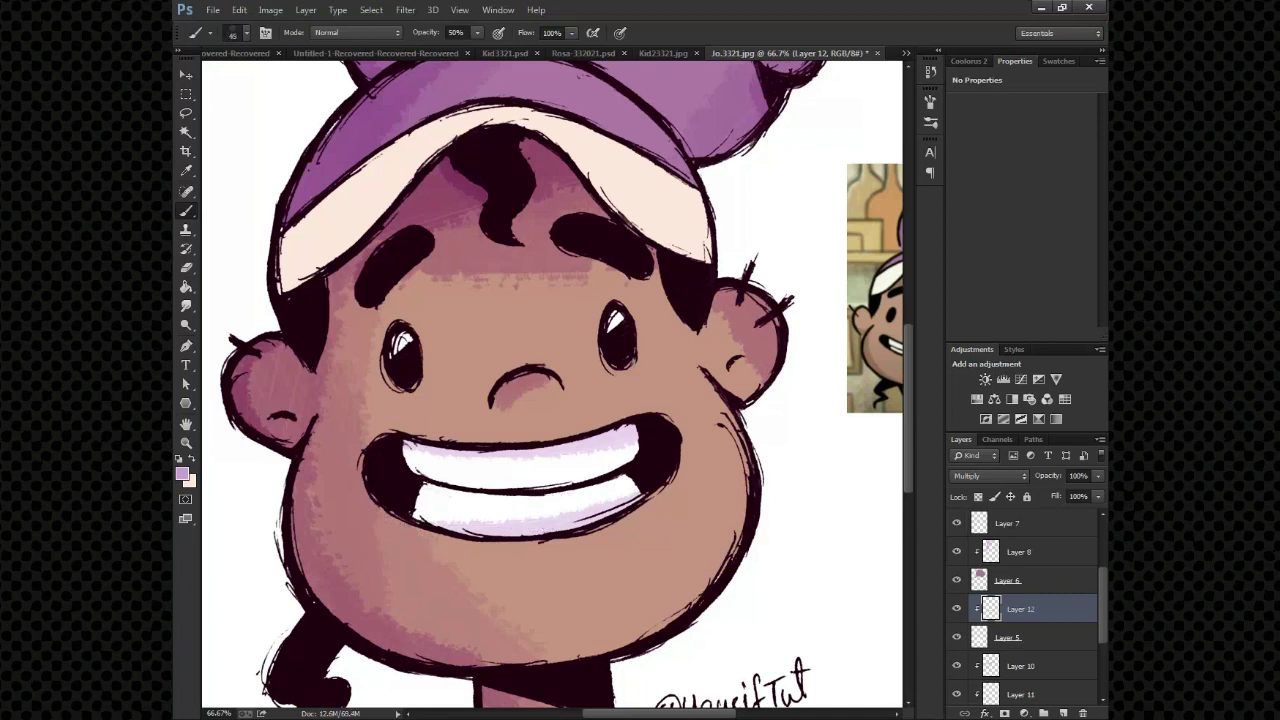
key(ctrl+plus)
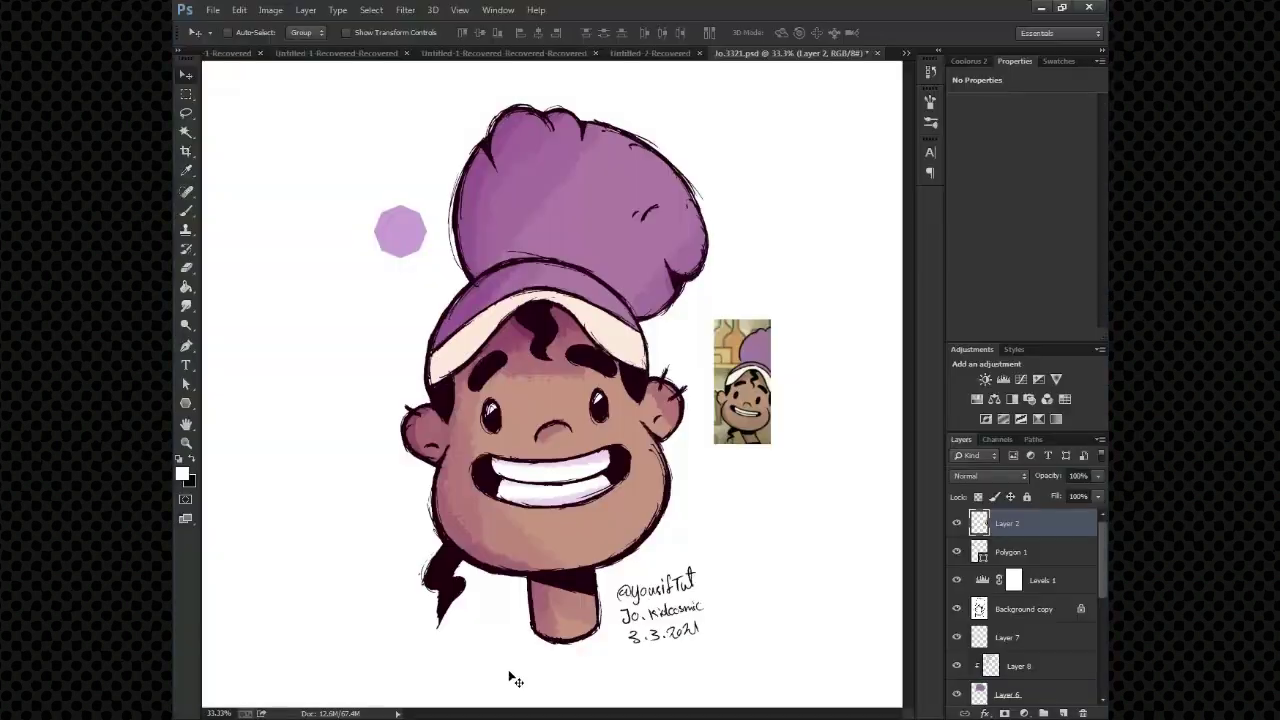
scroll(1020, 600, down, 2)
- Add a new Layer 13 clipped to Layer 8, set to Linear Dodge (Add)
click(1020, 551)
click(1065, 713)
click(988, 476)
click(962, 146)
click(988, 476)
- Confirm Linear Dodge (Add) on Layer 13 and paint a light pink highlight on the hat's top-left
click(982, 239)
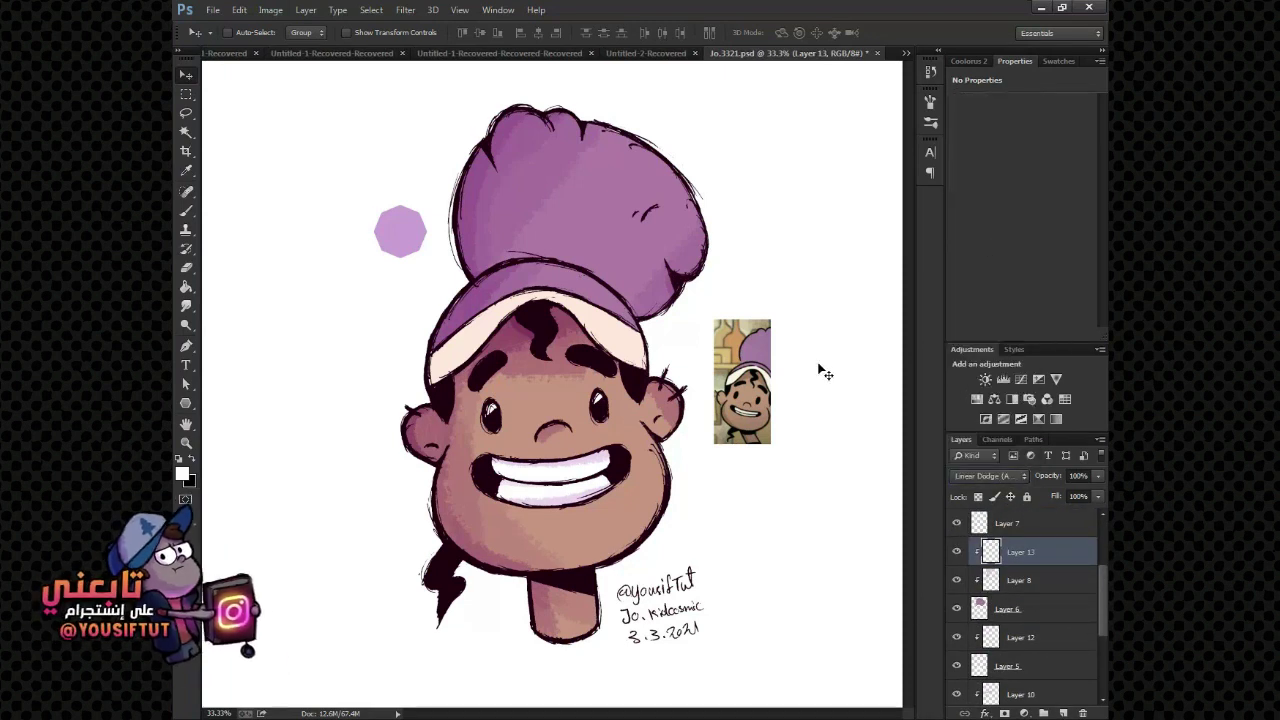
key(Tab)
scroll(590, 175, up, 1)
key(Tab)
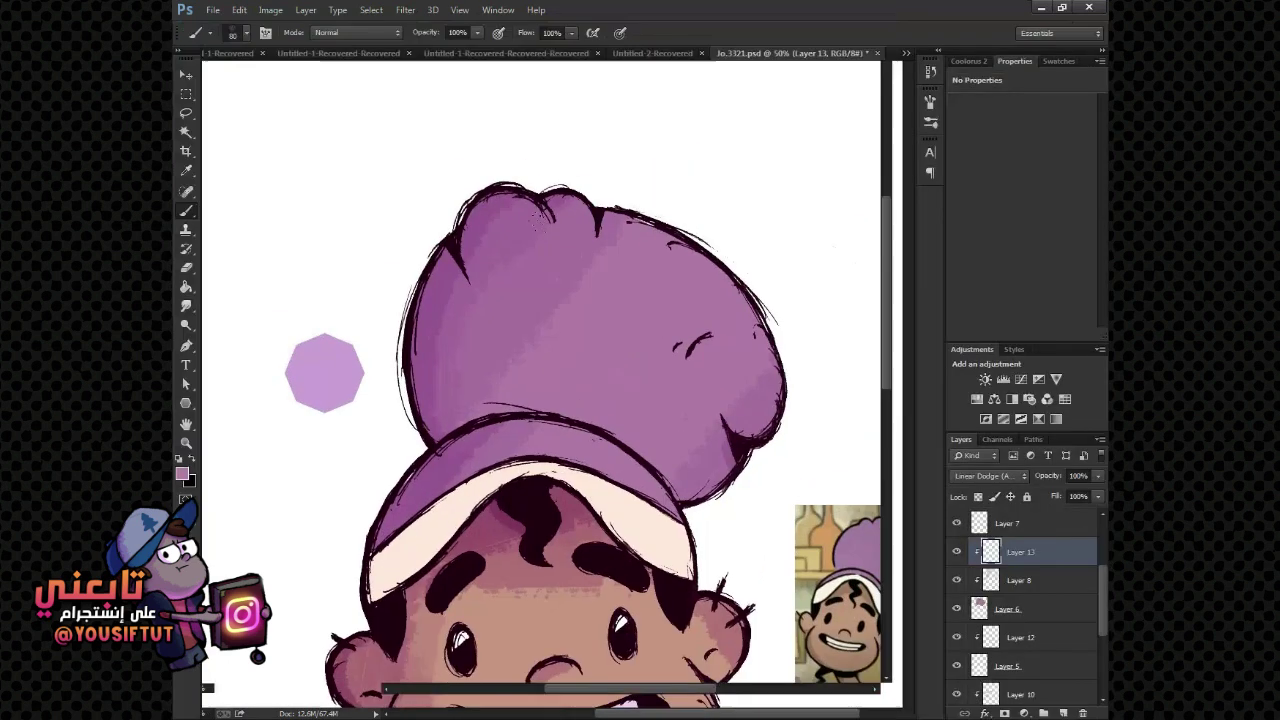
key(ctrl+plus)
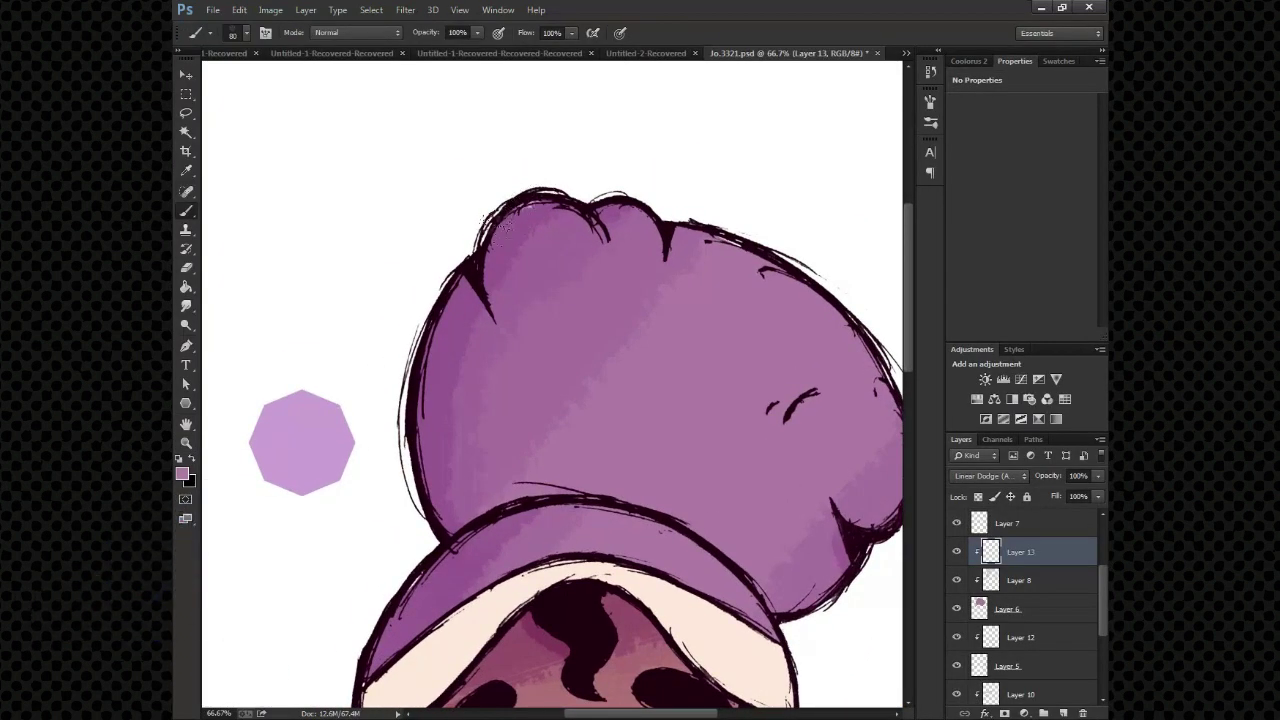
drag(520, 210, 480, 290)
- Paint a pink highlight down the hat's left edge
key(e)
right_click(465, 290)
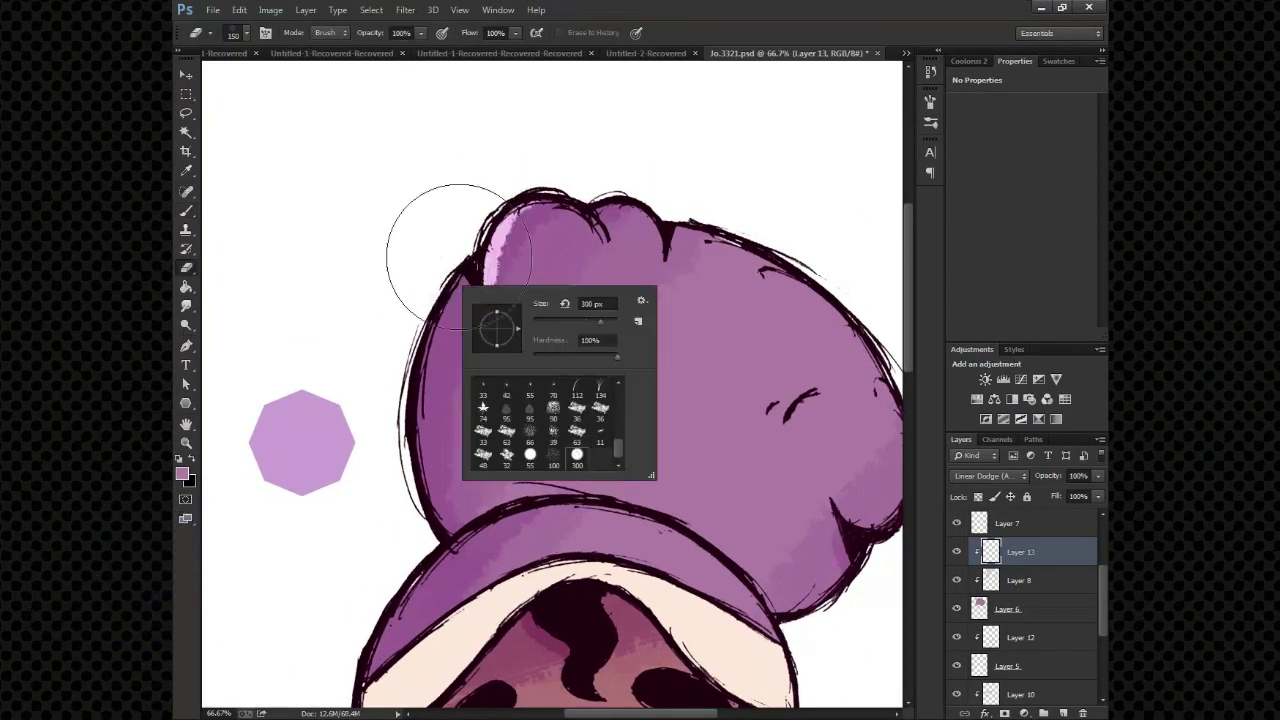
key(Escape)
key(b)
drag(462, 265, 482, 550)
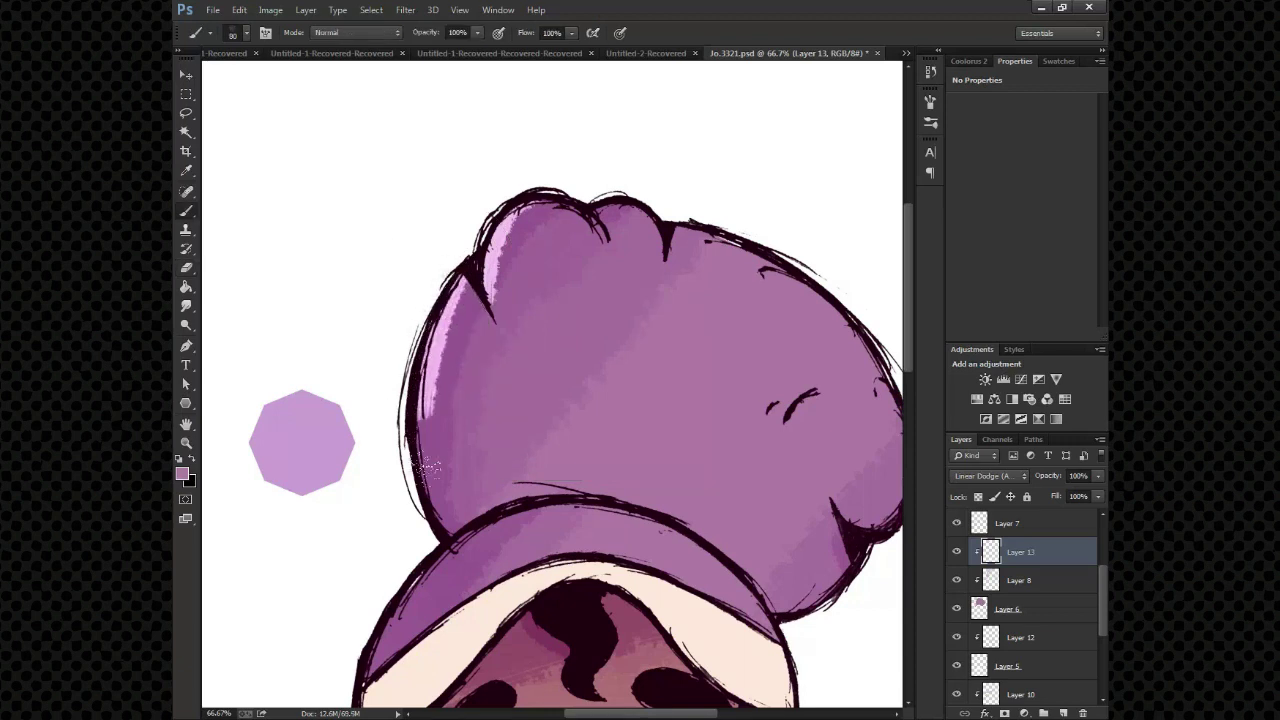
- Paint a wide soft highlight down the hat's left side with a 175 brush at 30% opacity
drag(603, 210, 604, 117)
drag(689, 220, 703, 165)
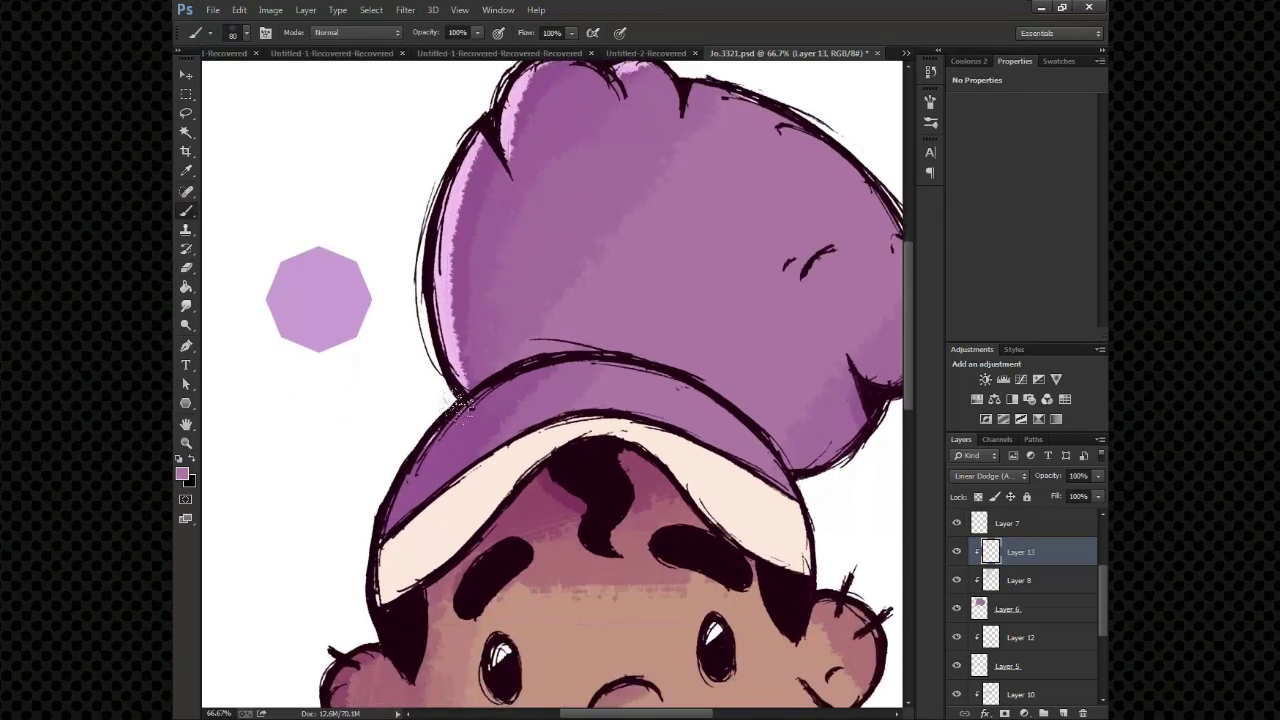
drag(675, 379, 680, 438)
key(3)
key(bracketright)
key(bracketright)
key(bracketright)
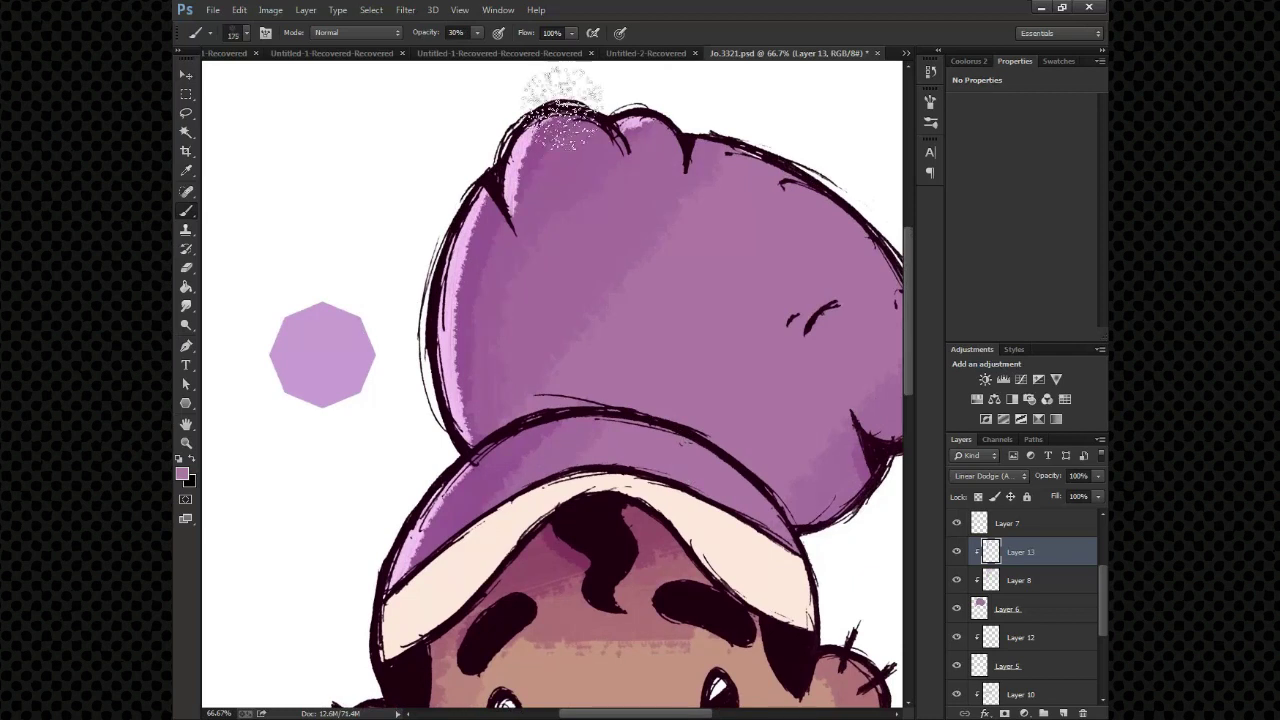
drag(560, 110, 455, 400)
drag(581, 372, 627, 117)
- Add a new Layer 14 clipped to the skin colour layer, set to Linear Dodge (Add)
key(v)
click(1081, 702)
click(1064, 712)
click(990, 476)
click(1000, 251)
- On Layer 14, highlight the left ear, cheek and jaw edge with an 80 brush at 100% opacity
key(b)
key(0)
key(bracketleft)
key(bracketleft)
key(bracketleft)
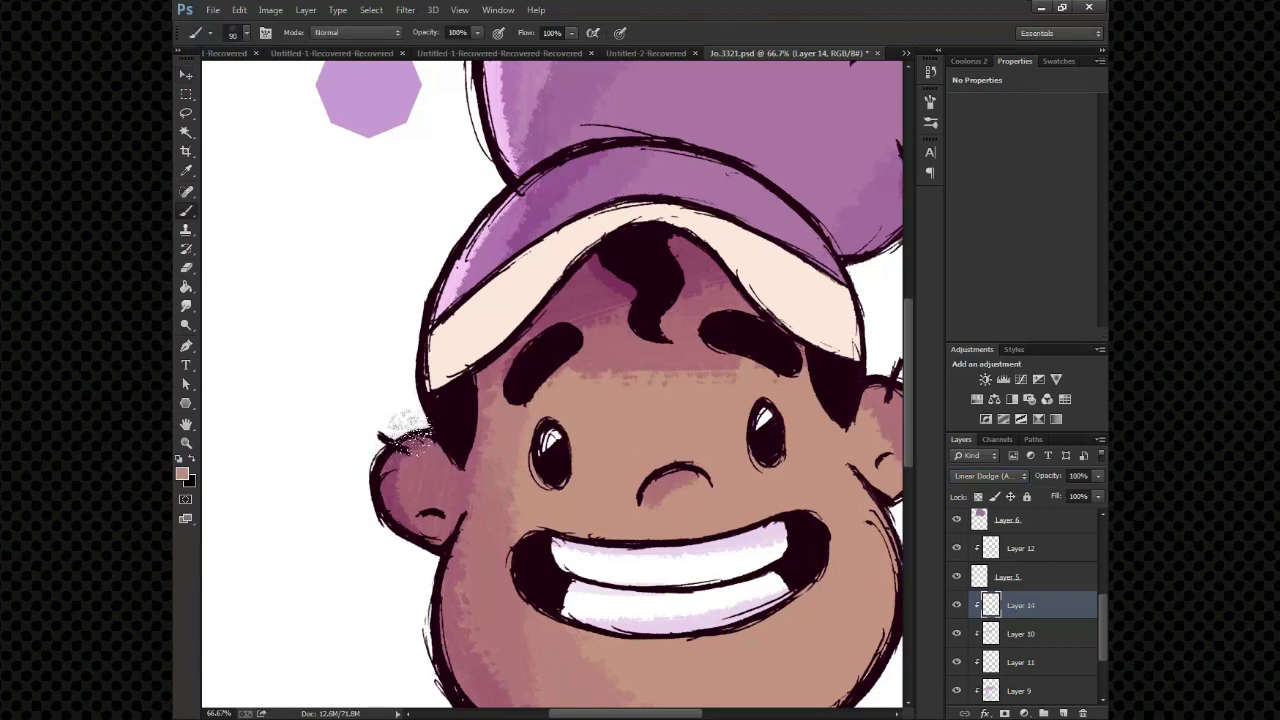
drag(425, 436, 412, 553)
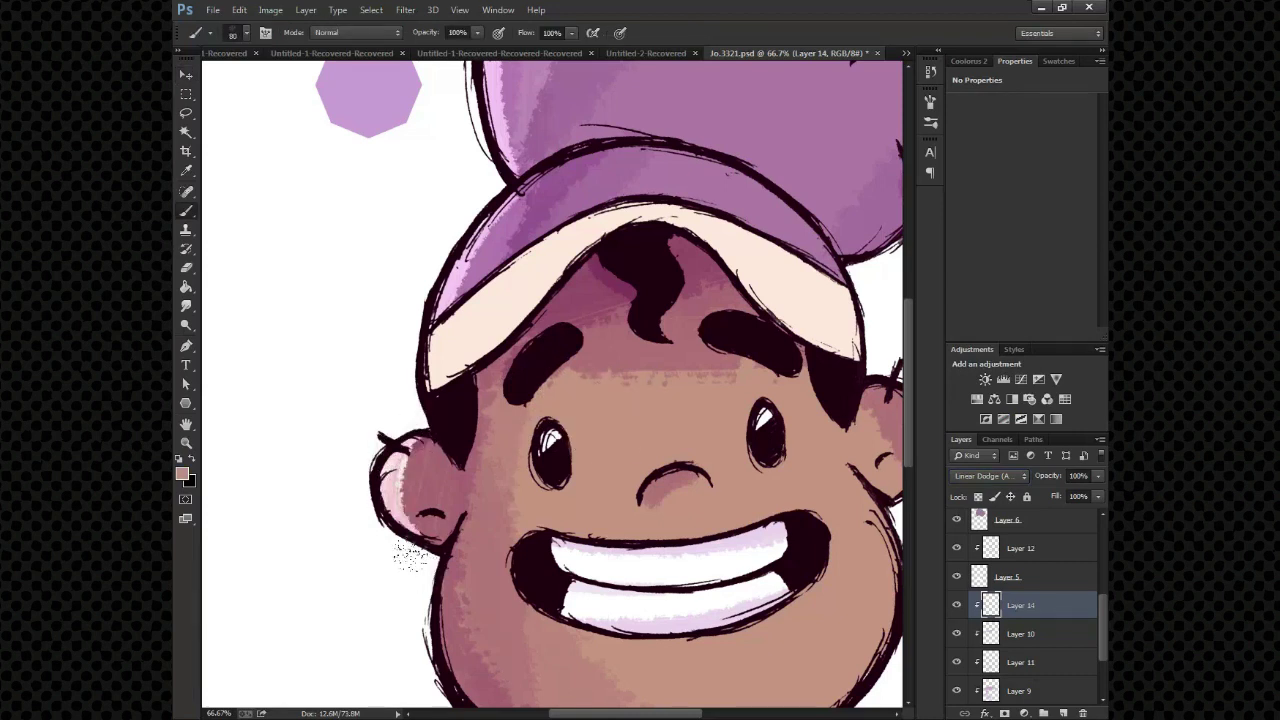
scroll(410, 556, down, 3)
mouse_move(460, 380)
mouse_down()
mouse_move(445, 470)
mouse_move(550, 620)
mouse_up()
- Erase excess face highlight with a 125 eraser and highlight the right ear
key(e)
key(bracketleft)
key(bracketleft)
key(bracketleft)
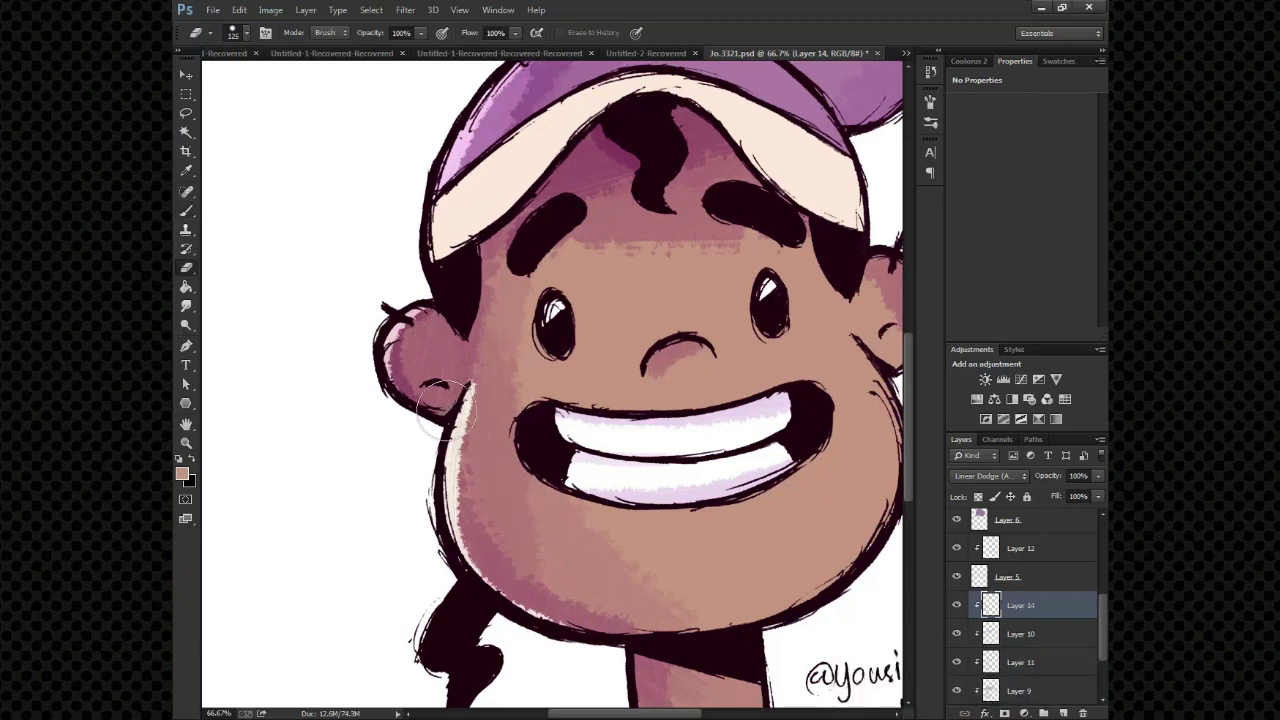
key(b)
scroll(445, 400, right, 2)
scroll(600, 390, down, 3)
scroll(700, 380, up, 2)
mouse_move(770, 172)
mouse_down()
mouse_move(790, 312)
mouse_move(670, 566)
mouse_up()
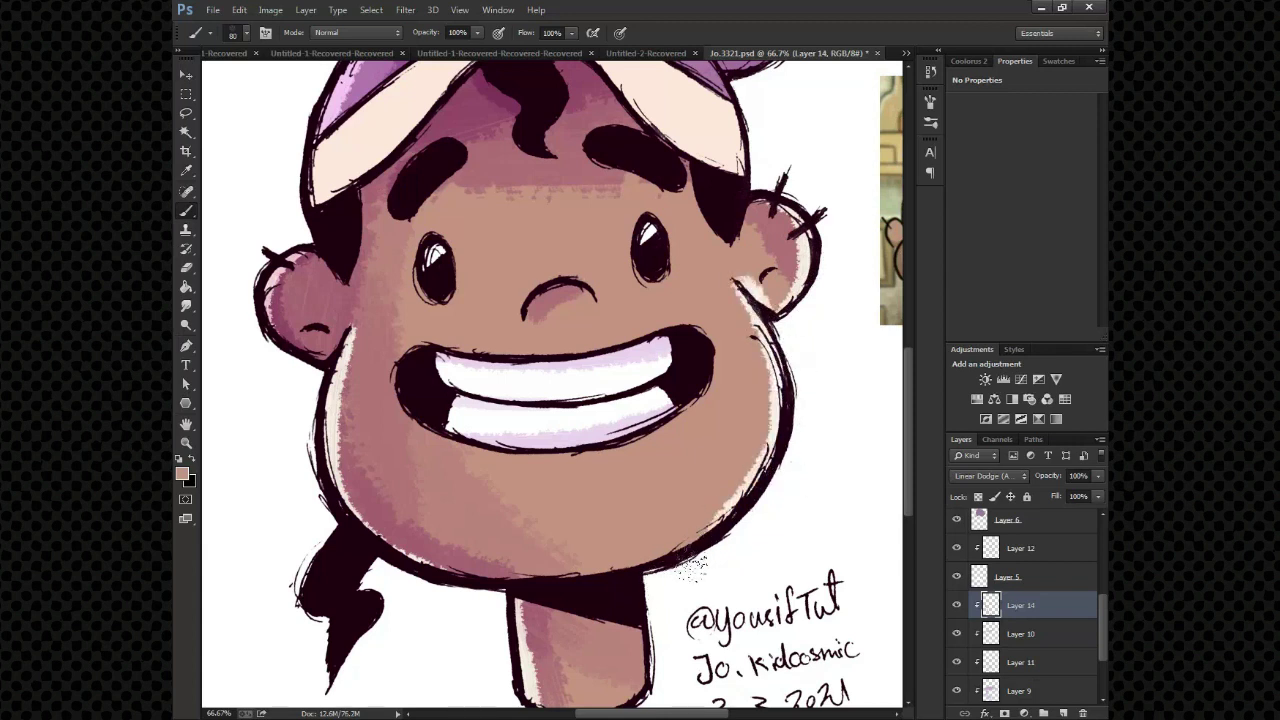
- Touch up the face highlights, then set the brush to 175 at 32% opacity
key(e)
key(b)
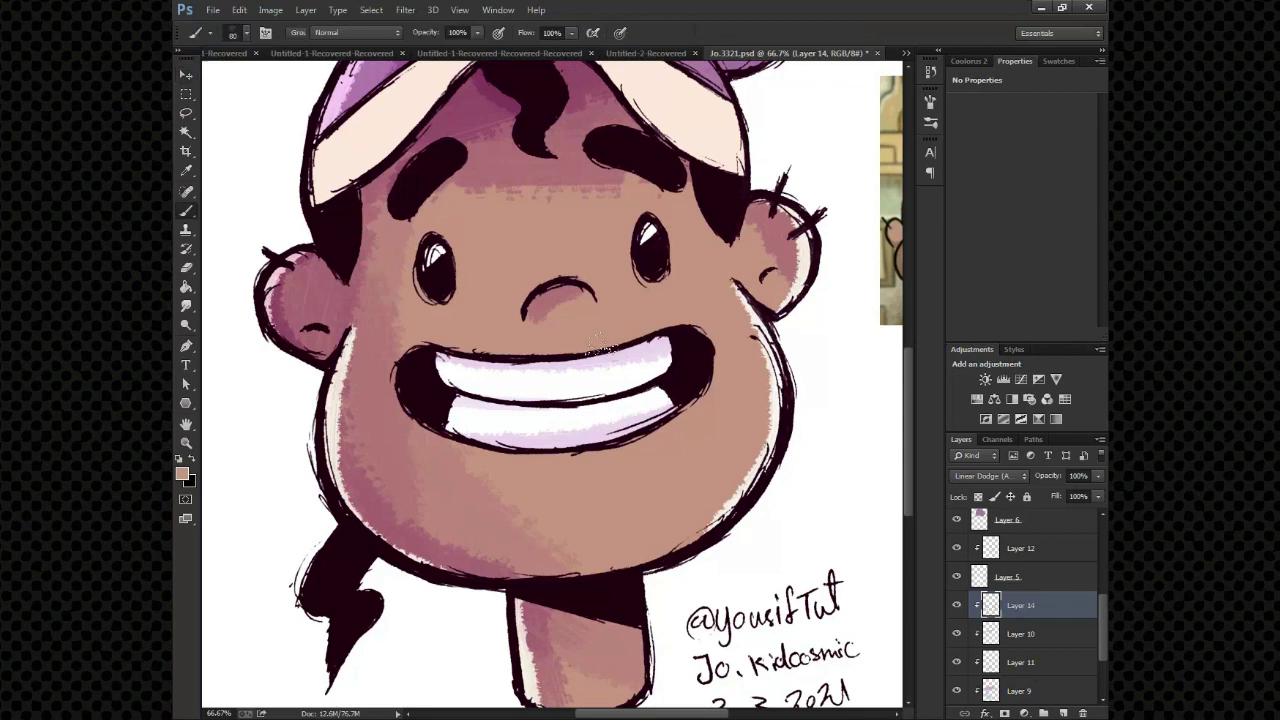
drag(405, 485, 450, 420)
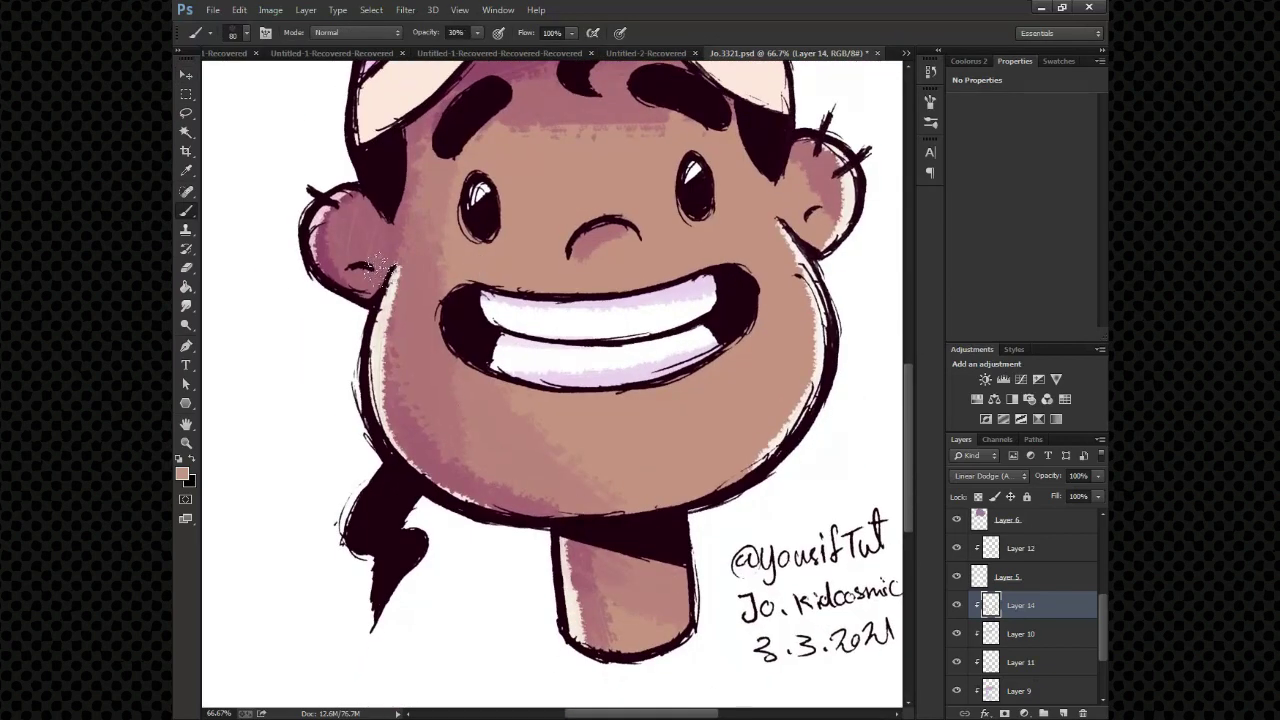
key(bracketright)
key(bracketright)
key(bracketright)
key(3)
key(2)
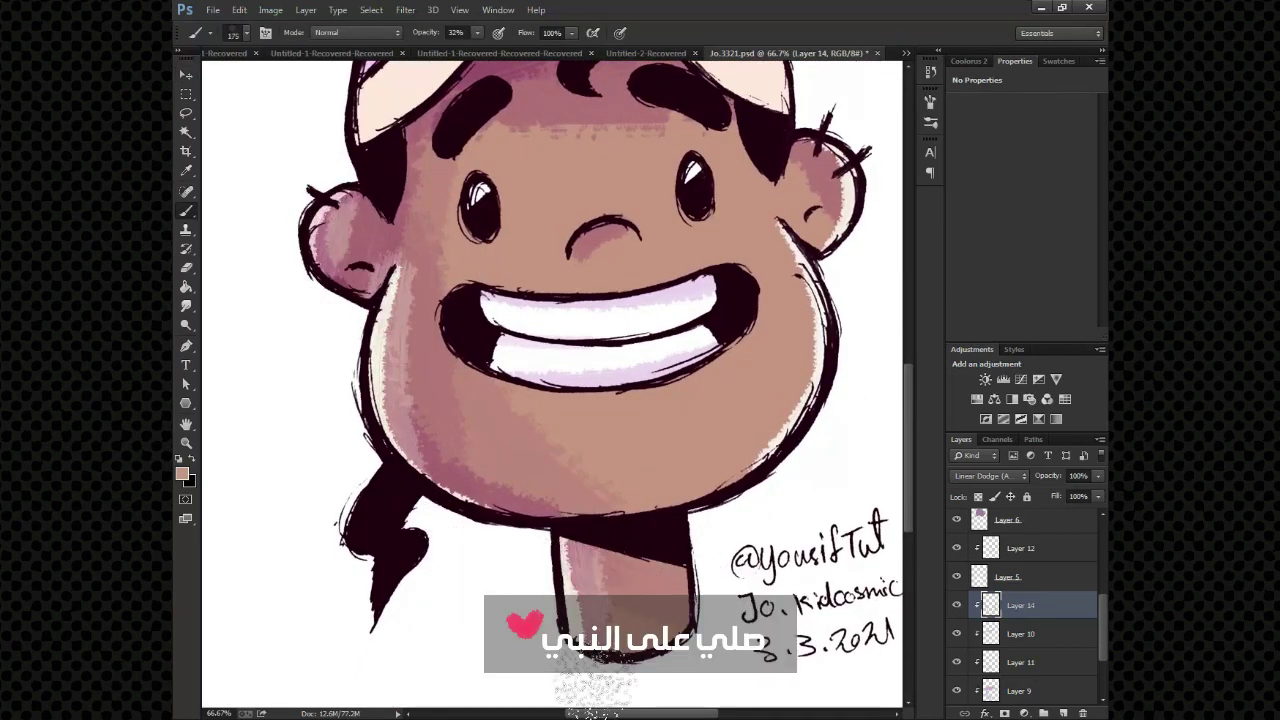
key(v)
key(ctrl+0)
- On Layer 13, paint a pink highlight along the hat's right edge
scroll(740, 260, up, 3)
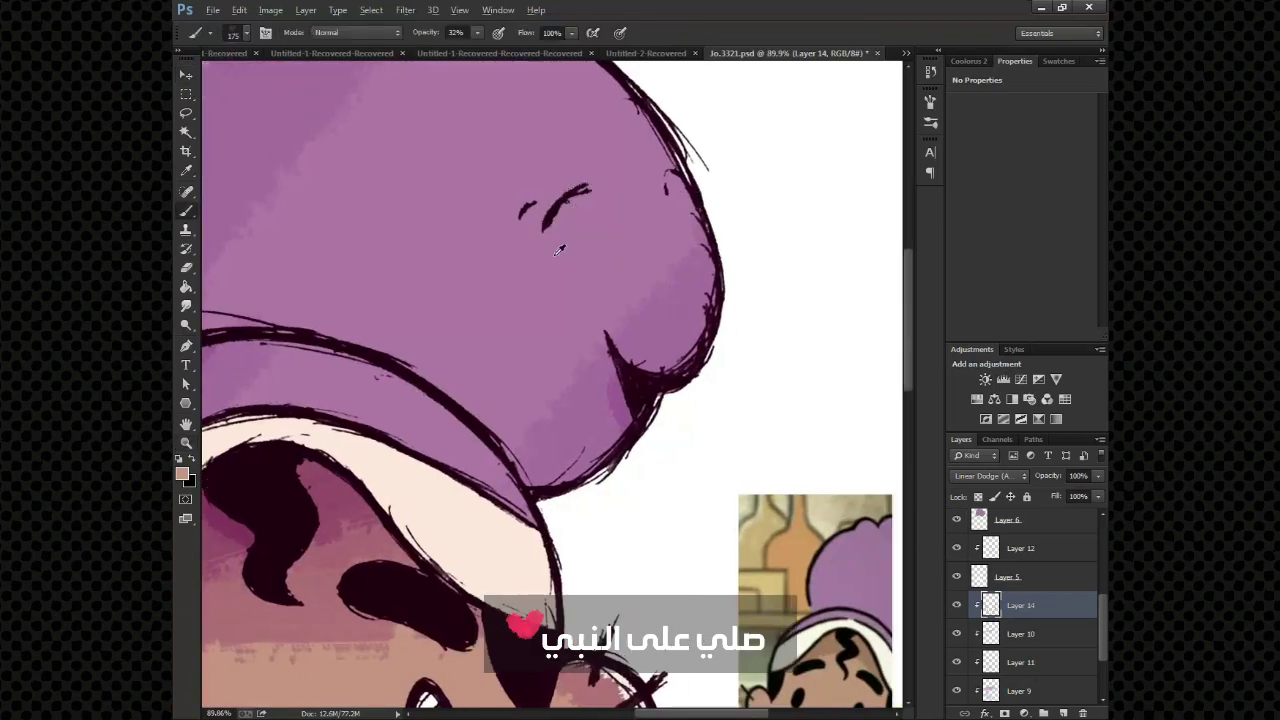
key(b)
key(alt+bracketright)
key(alt+bracketright)
key(alt+bracketright)
mouse_move(540, 505)
mouse_down()
mouse_move(660, 395)
mouse_move(715, 300)
mouse_move(650, 90)
mouse_up()
drag(670, 223, 732, 488)
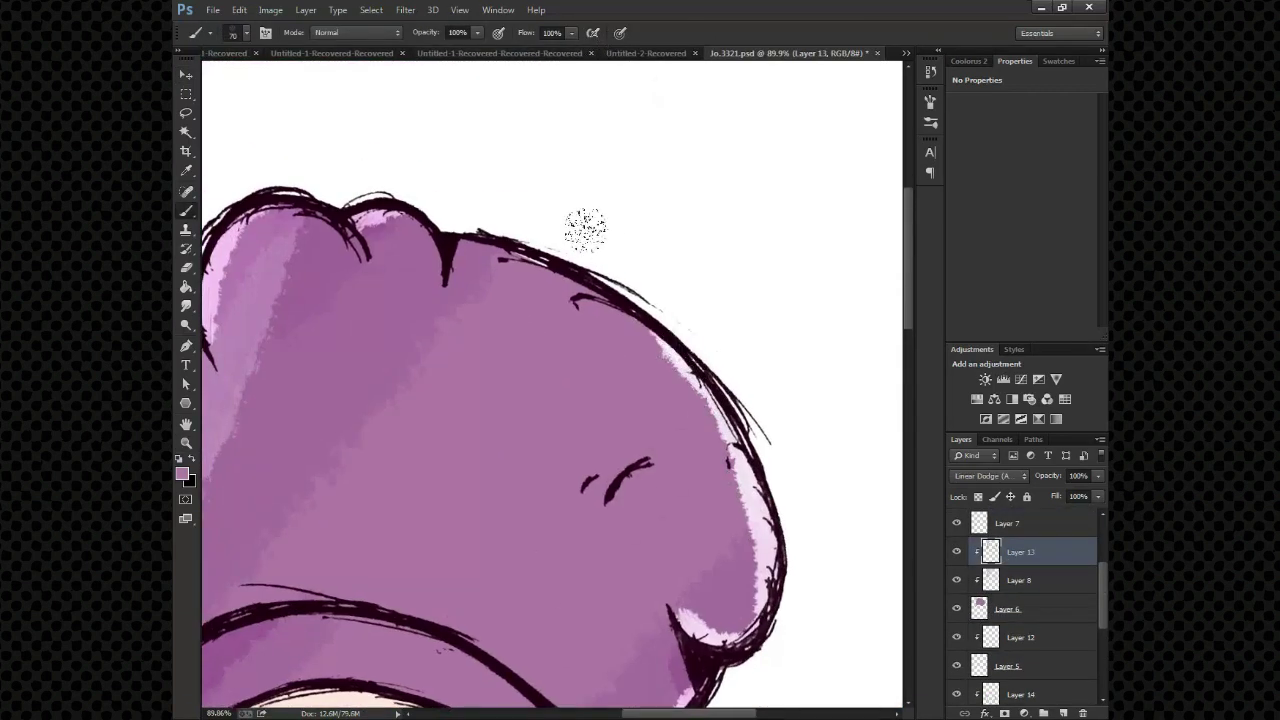
drag(694, 434, 775, 630)
key(v)
key(ctrl+0)
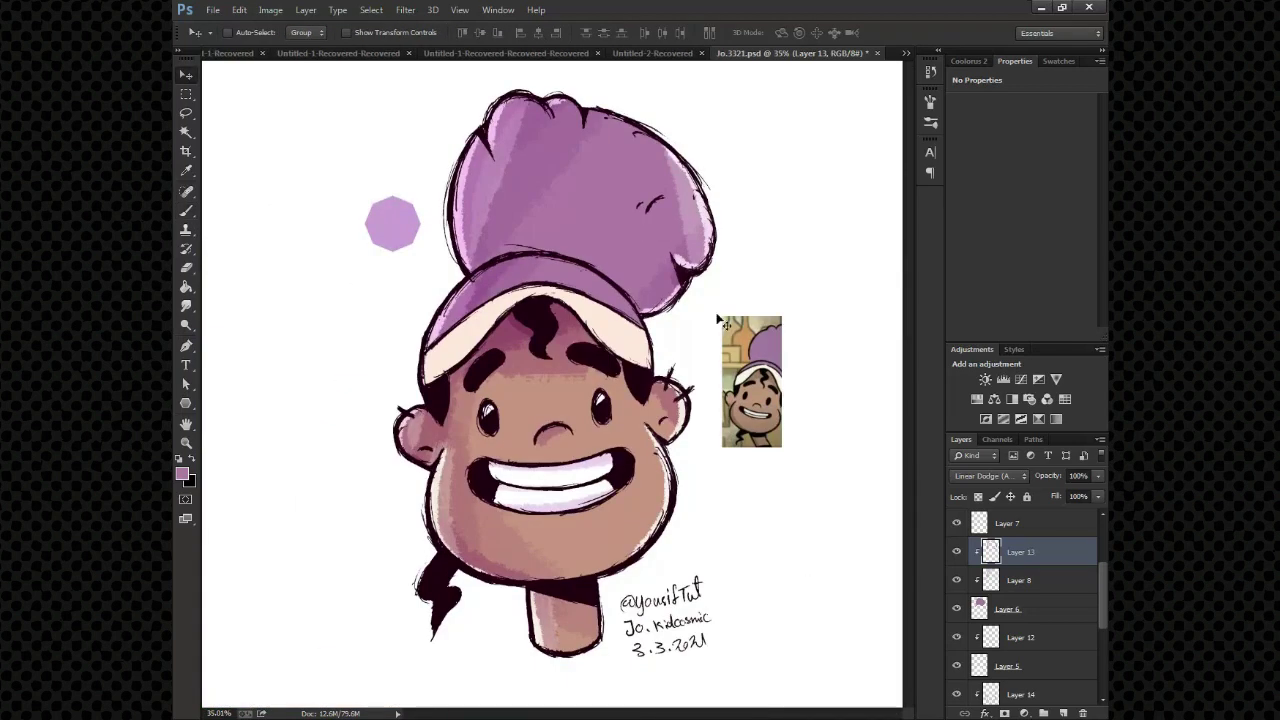
- Raise the Saturation in Hue/Saturation (Ctrl+U) to enrich the drawing's colours
key(b)
key(z)
key(ctrl+minus)
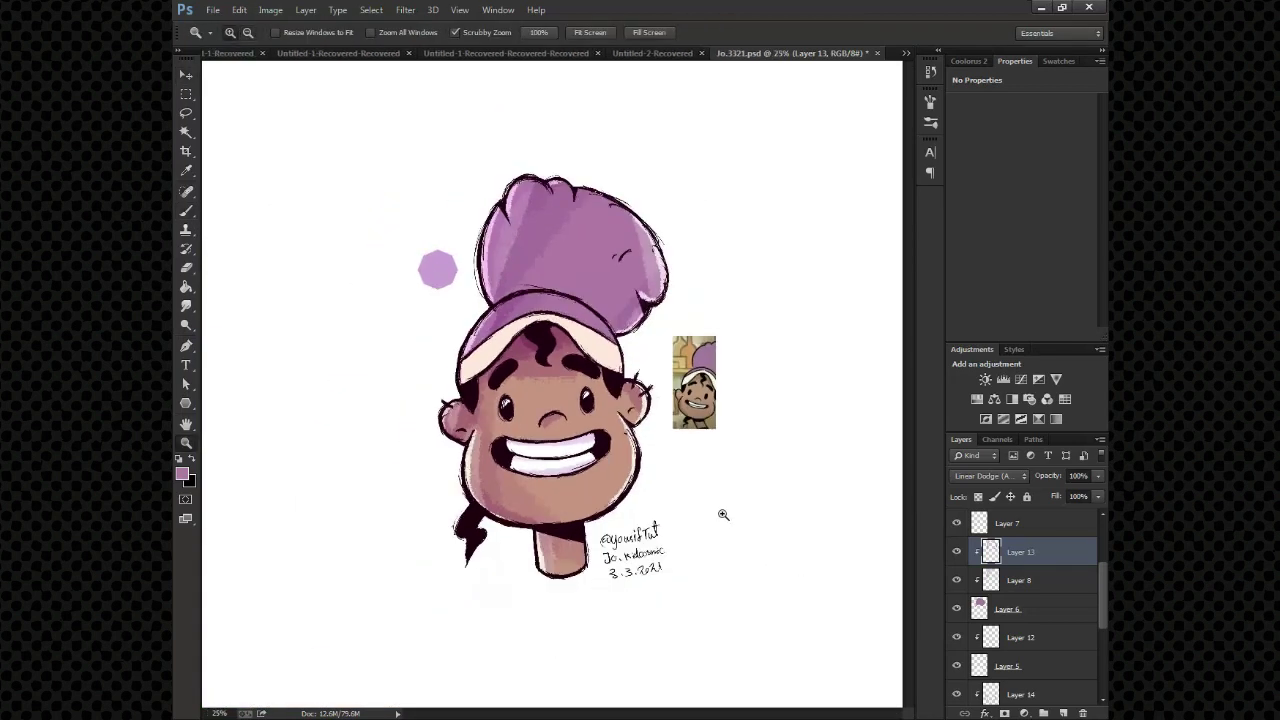
key(ctrl+u)
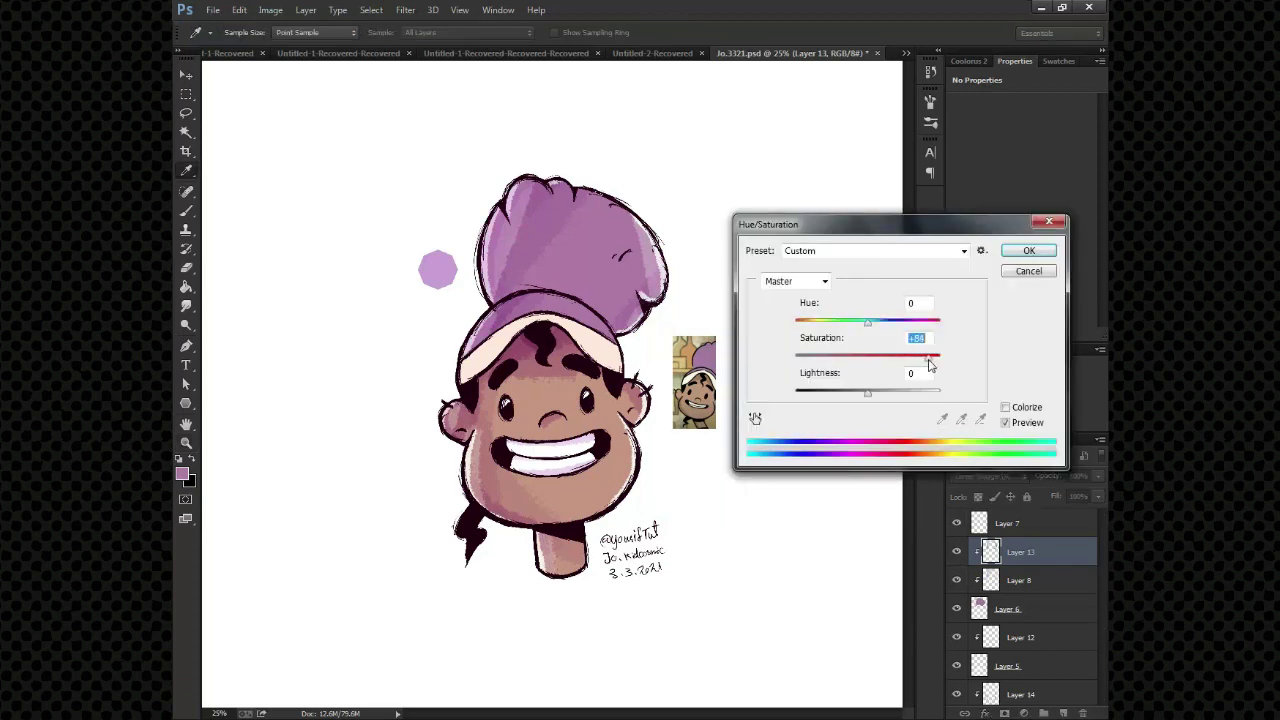
key(Up)
key(Up)
key(Up)
key(Return)
key(v)
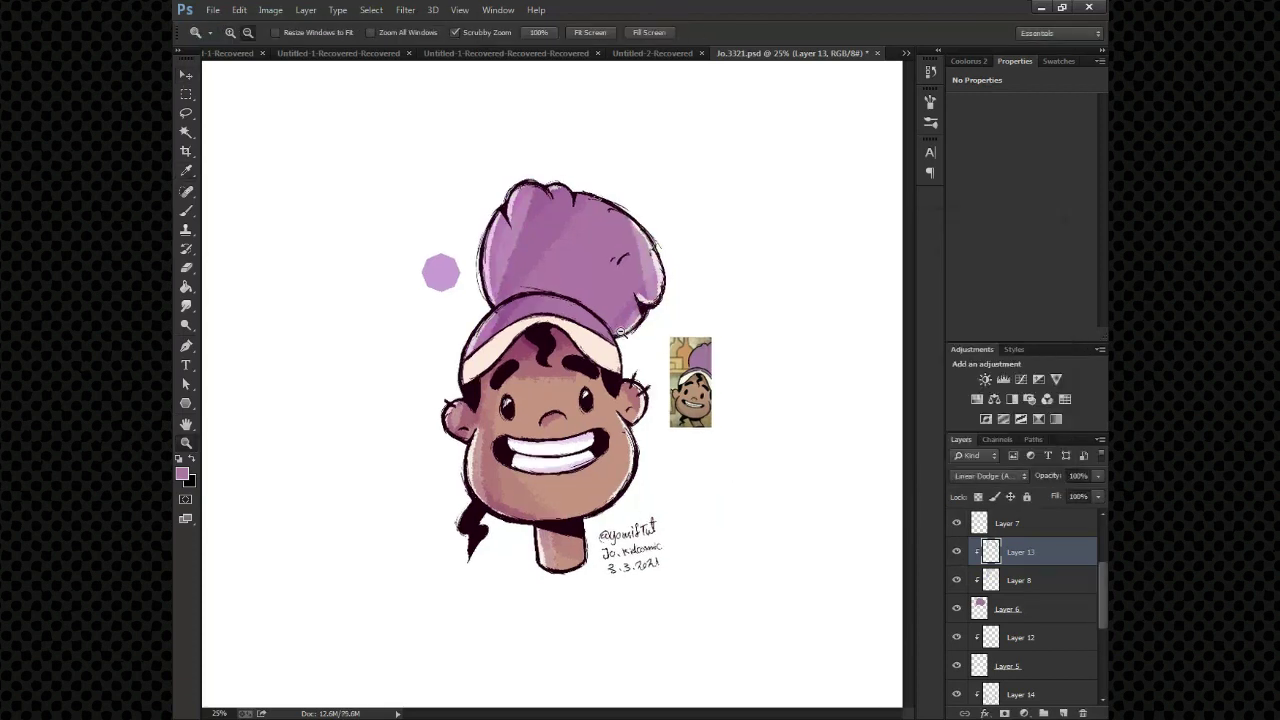
key(ctrl+plus)
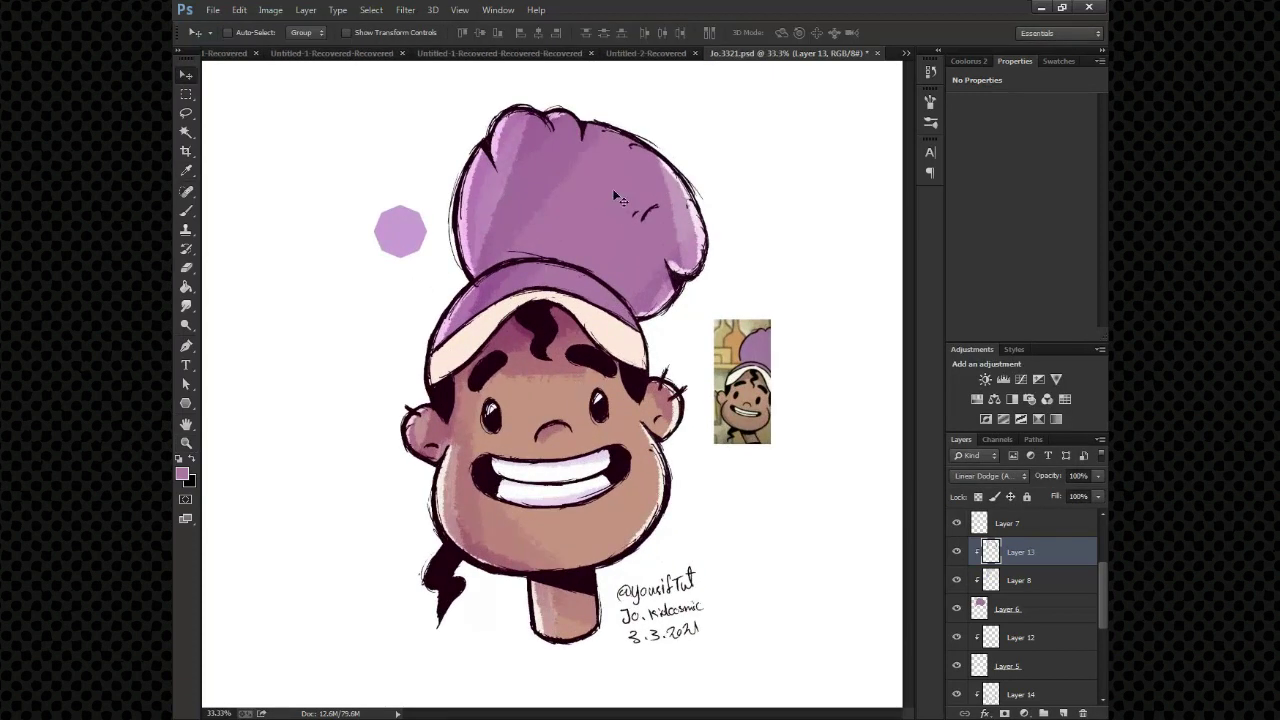